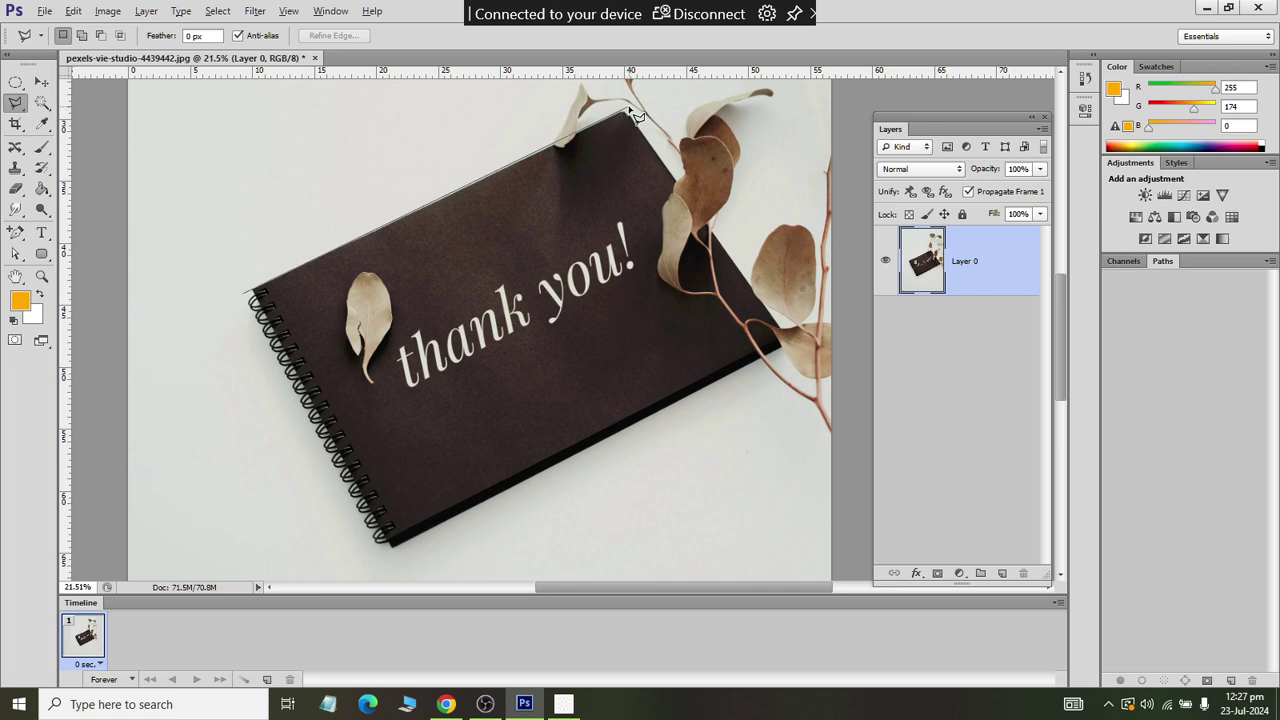
- Outline the whole notebook, including its spiral binding, with a closed Polygonal Lasso selection
{"action": "left_click", "coordinate": [629, 108]}
{"action": "left_click", "coordinate": [783, 351]}
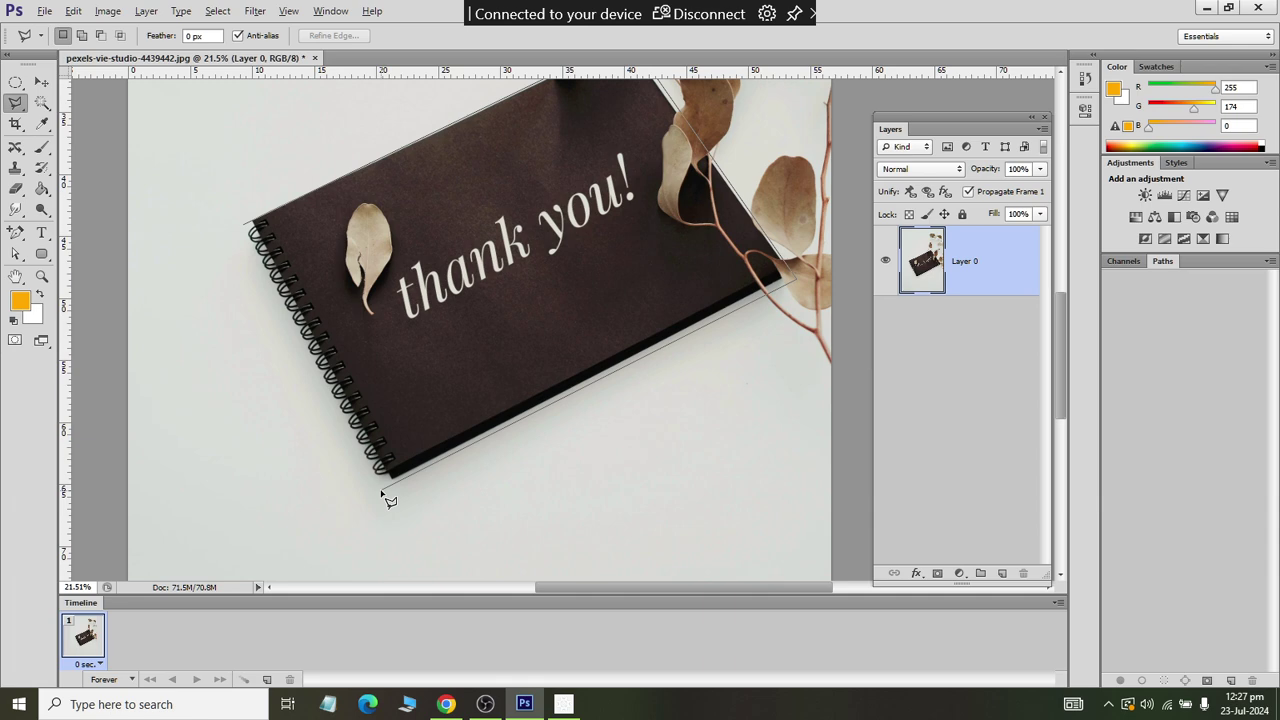
{"action": "left_click", "coordinate": [245, 228]}
{"action": "scroll", "coordinate": [395, 138], "scroll_direction": "up", "scroll_amount": 1}
{"action": "scroll", "coordinate": [400, 134], "scroll_direction": "up", "scroll_amount": 5}
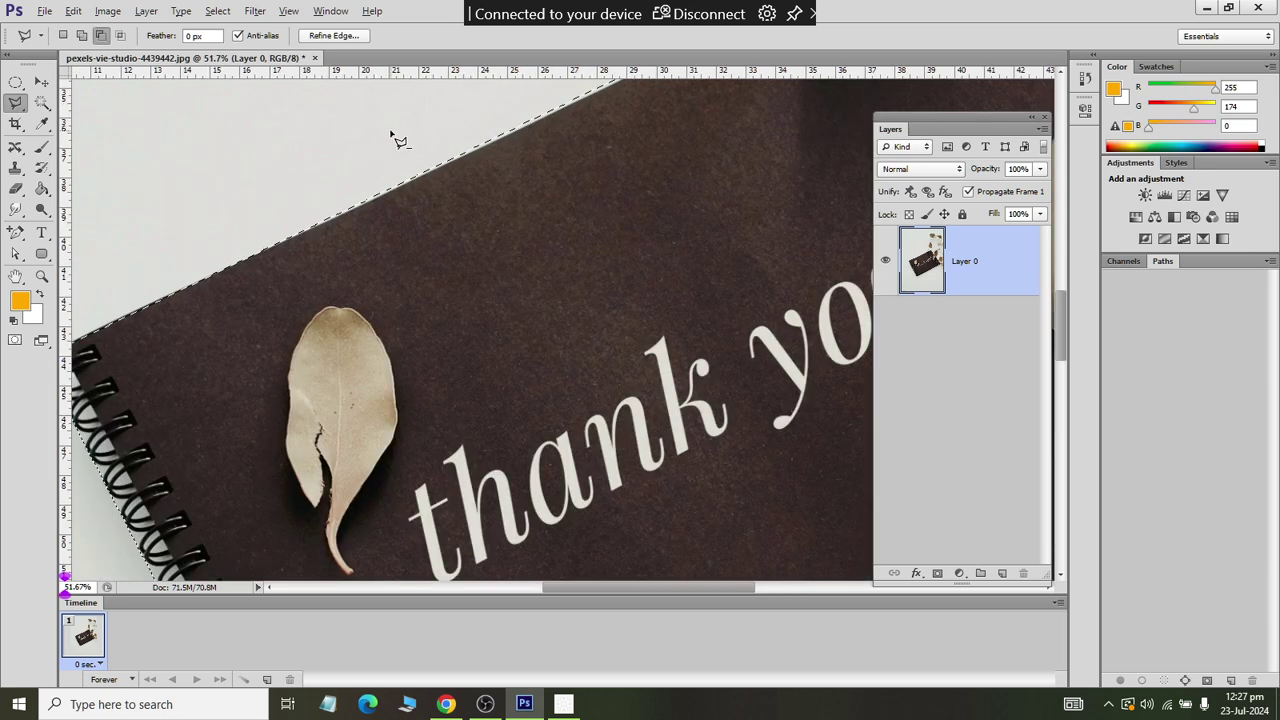
{"action": "scroll", "coordinate": [414, 134], "scroll_direction": "down", "scroll_amount": 4}
{"action": "scroll", "coordinate": [460, 200], "scroll_direction": "down", "scroll_amount": 2}
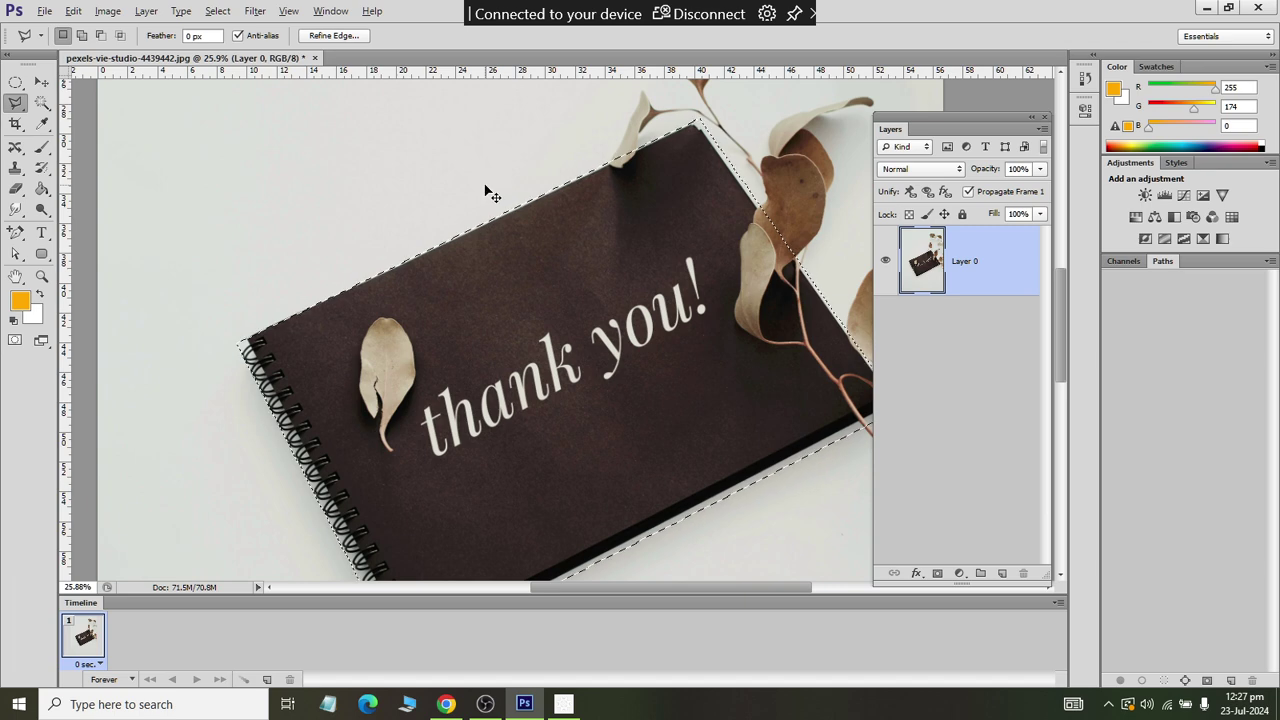
- Create a new document at the clipboard size with a resolution of 100 pixels/inch and paste the copied notebook into it
{"action": "key", "text": "ctrl+n"}
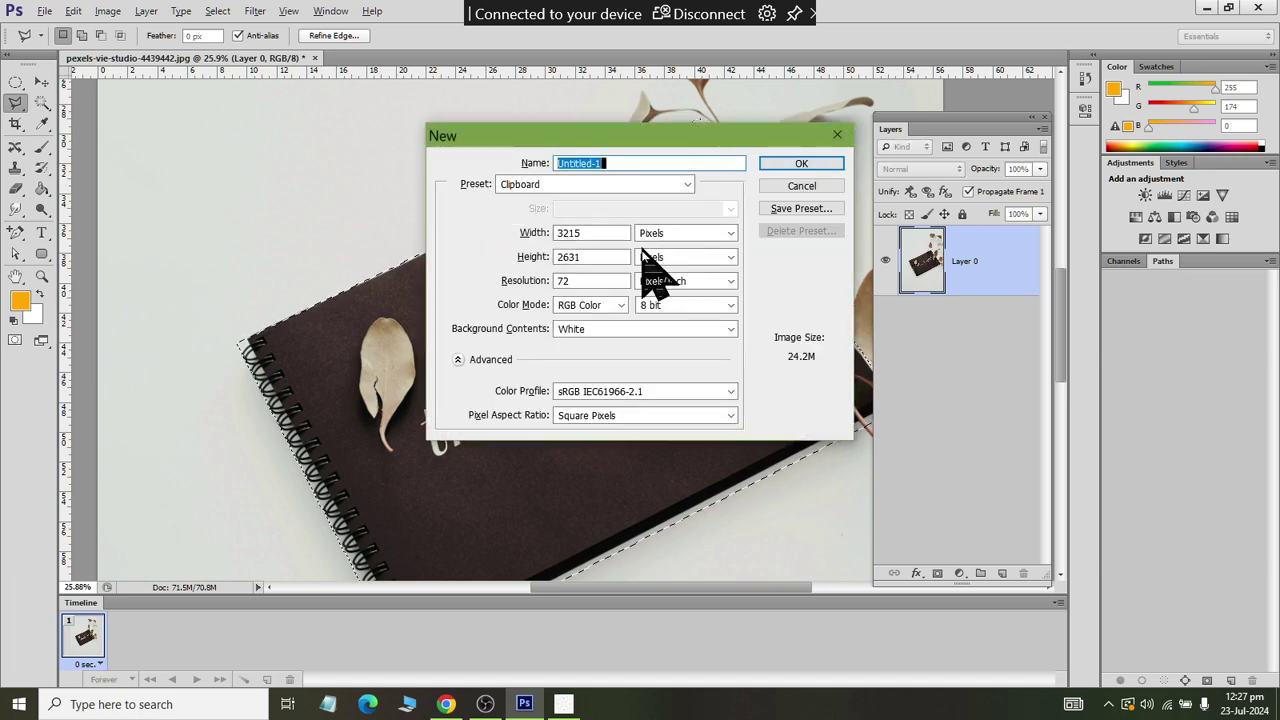
{"action": "double_click", "coordinate": [570, 281]}
{"action": "type", "text": "100"}
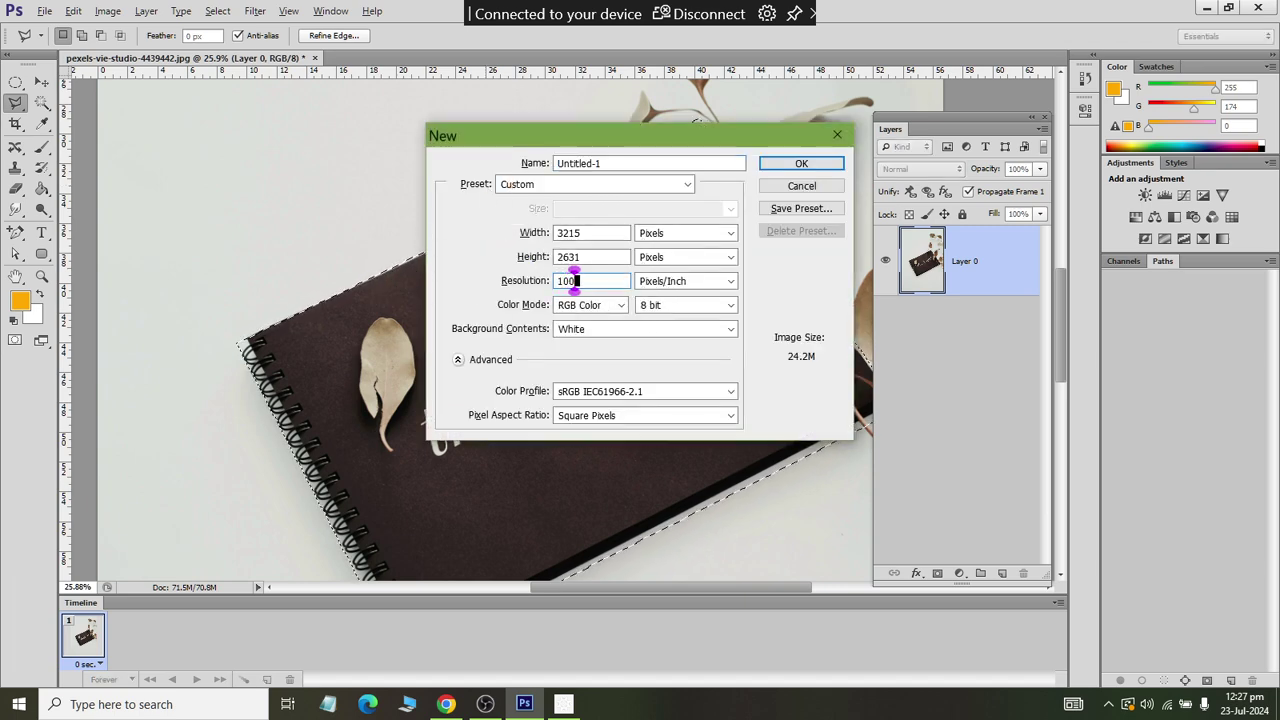
{"action": "key", "text": "Return"}
{"action": "key", "text": "ctrl+v"}
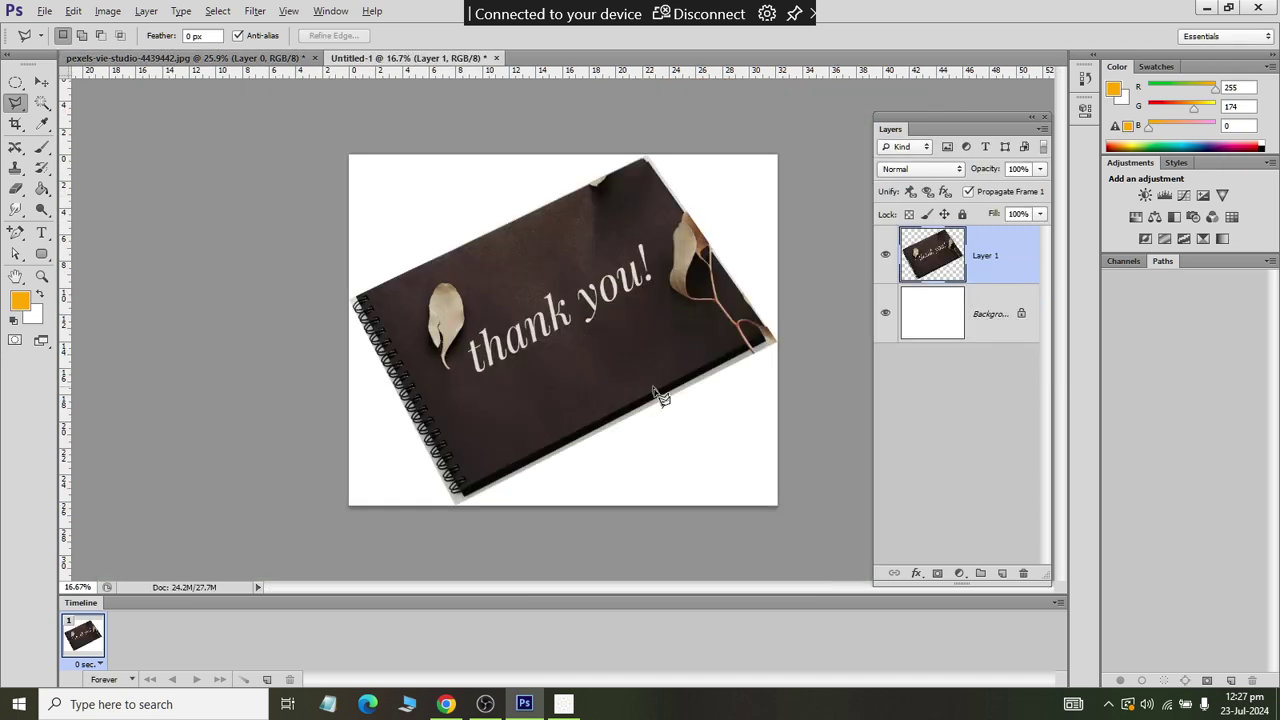
- Fill the Background layer with a solid blue (R 73, G 54, B 255) using the Paint Bucket
{"action": "left_click", "coordinate": [1020, 314]}
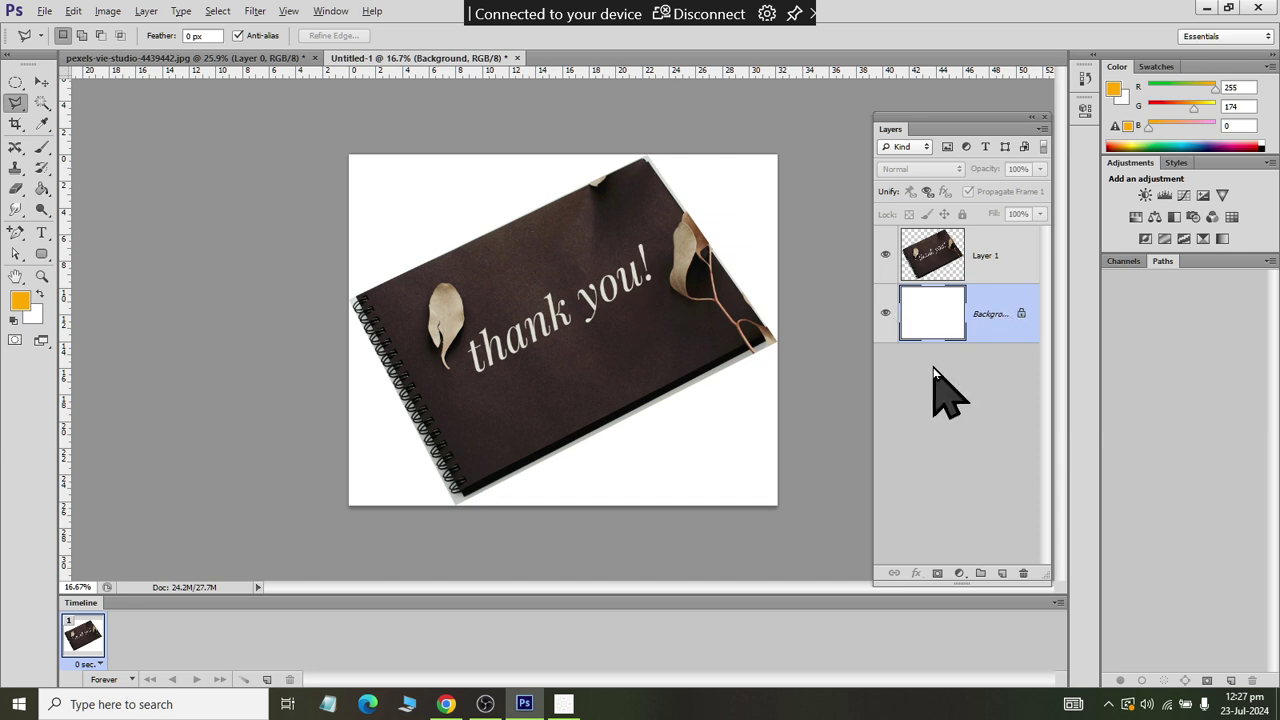
{"action": "left_click", "coordinate": [42, 188]}
{"action": "left_click", "coordinate": [20, 302]}
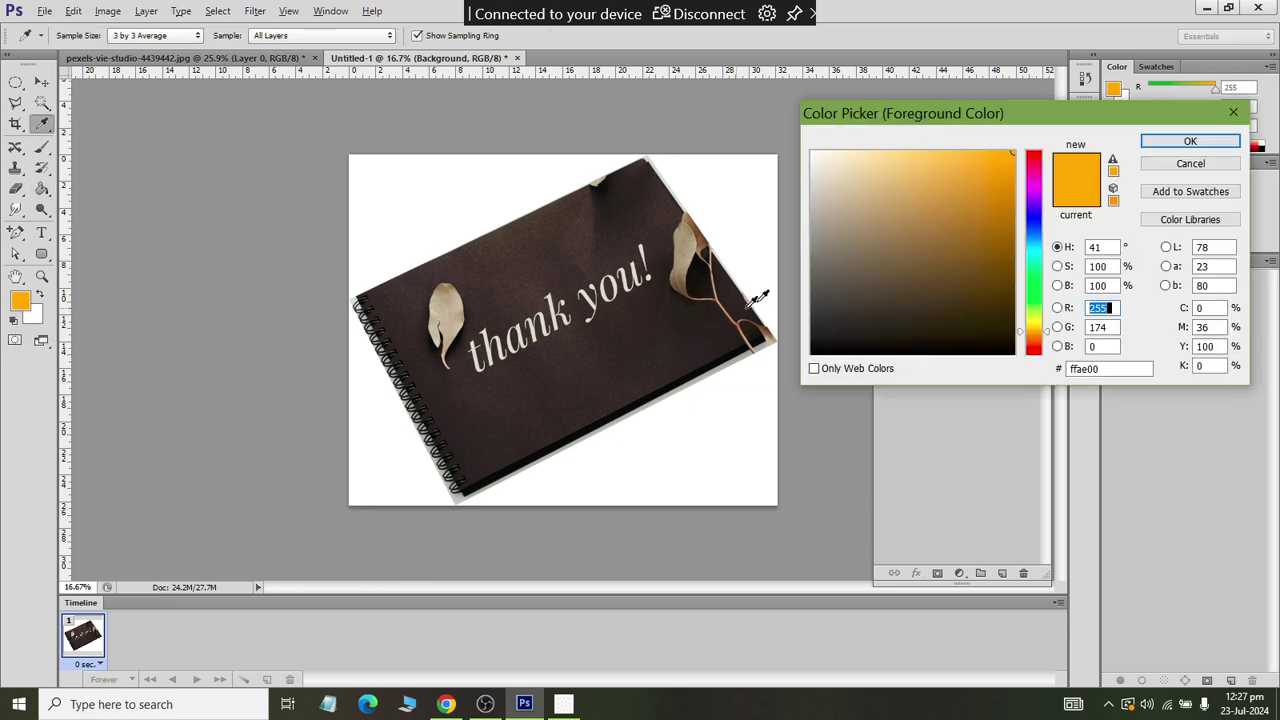
{"action": "left_click", "coordinate": [1033, 218]}
{"action": "mouse_move", "coordinate": [974, 189]}
{"action": "left_mouse_down"}
{"action": "mouse_move", "coordinate": [857, 154]}
{"action": "mouse_move", "coordinate": [971, 151]}
{"action": "left_mouse_up"}
{"action": "left_click", "coordinate": [1146, 145]}
{"action": "left_click", "coordinate": [666, 488]}
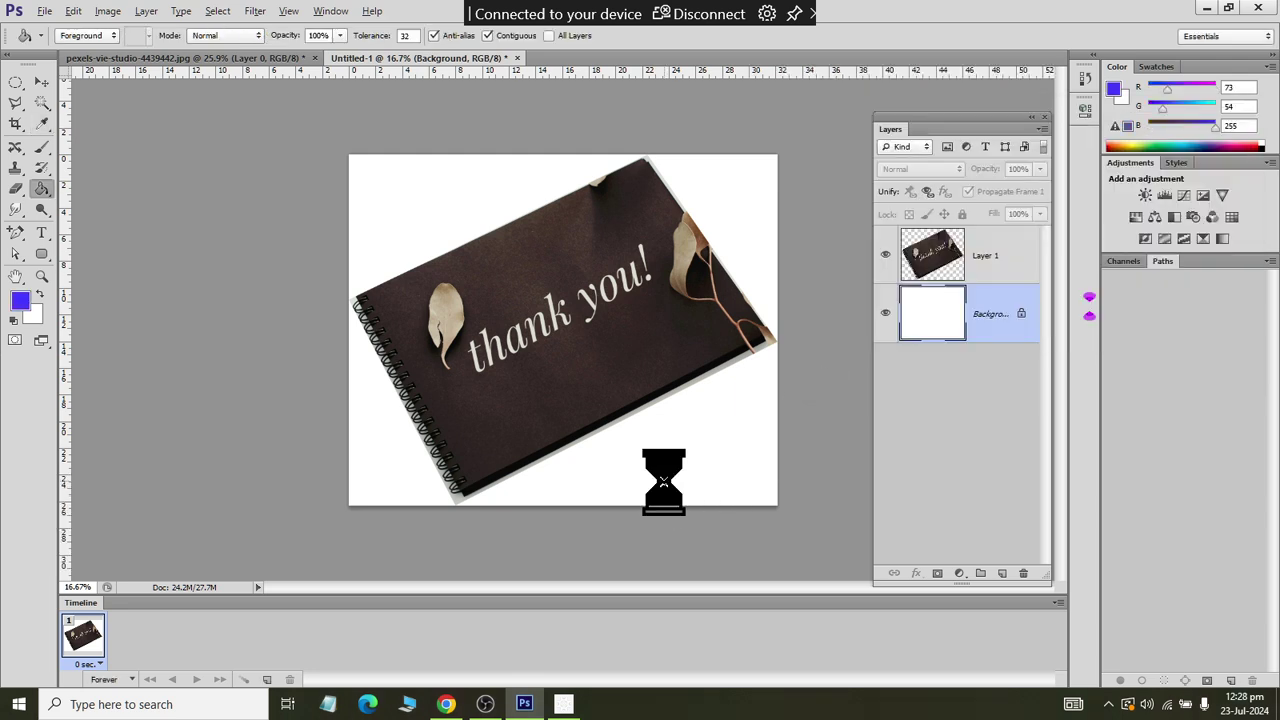
{"action": "scroll", "coordinate": [455, 385], "scroll_direction": "up", "scroll_amount": 1, "text": "alt"}
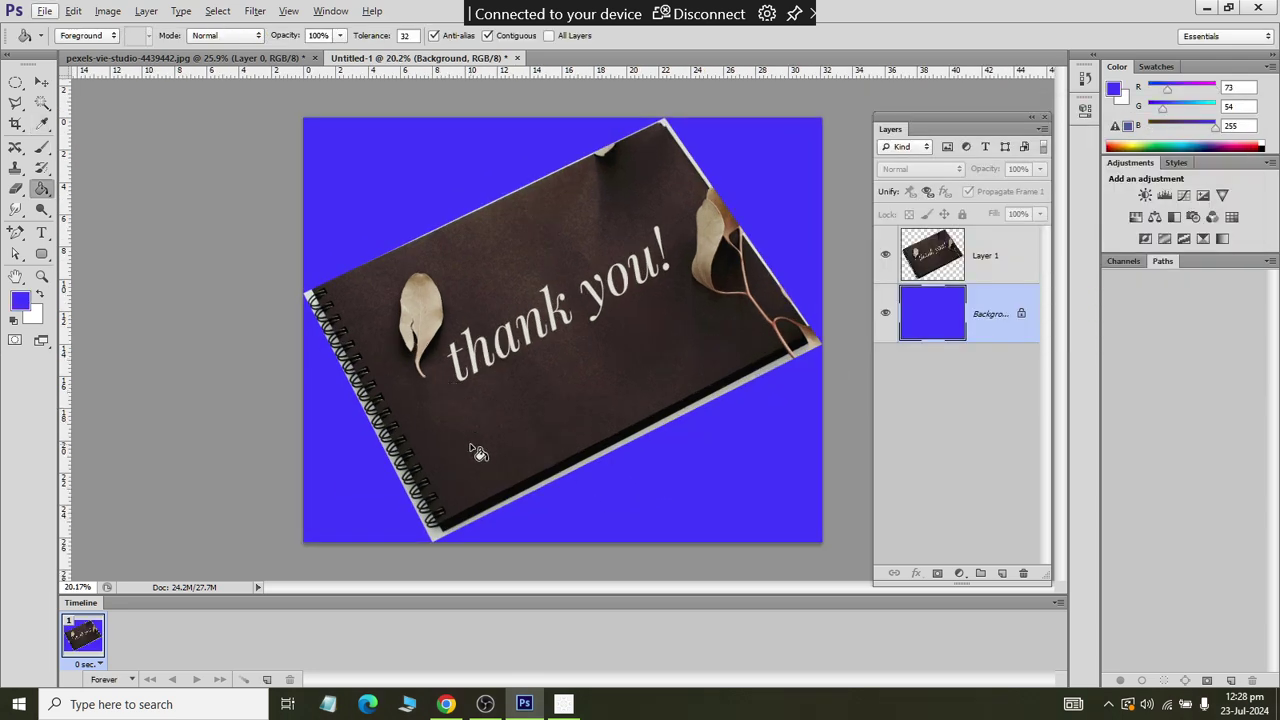
- On Layer 1, select the pale margin along the spiral binding and lower edge with the Magic Wand, delete it and deselect
{"action": "left_click", "coordinate": [990, 260]}
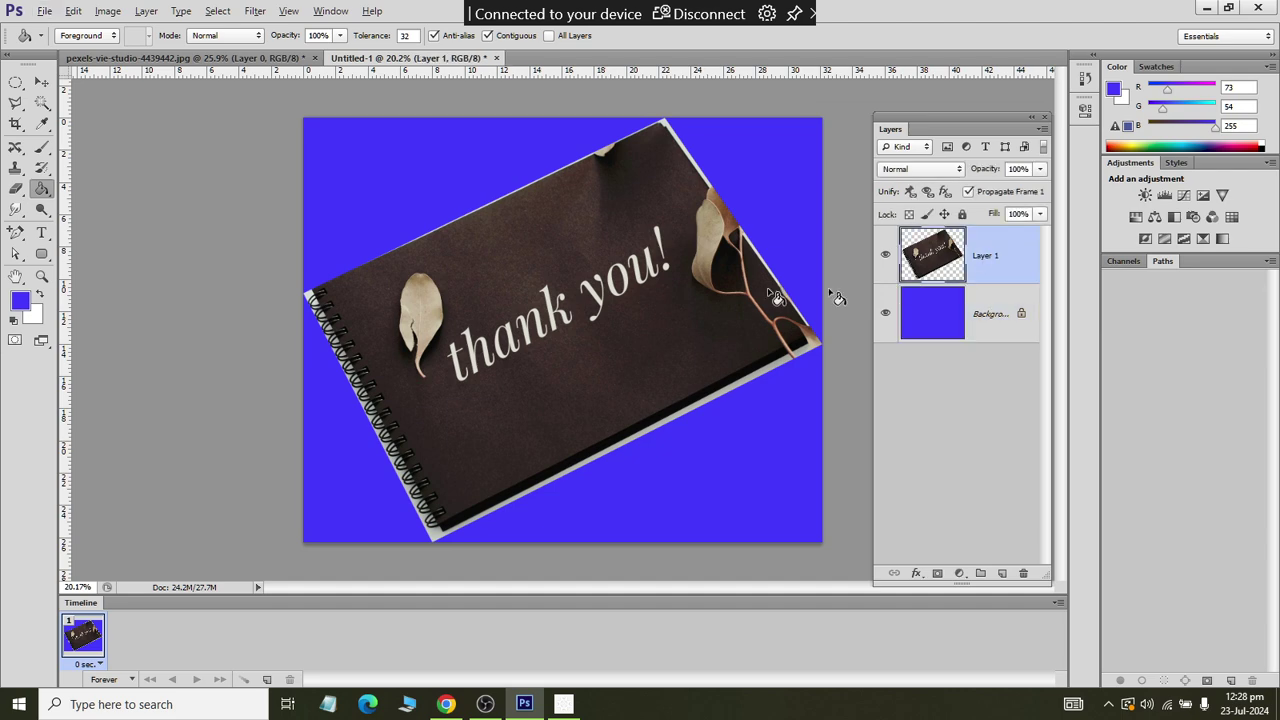
{"action": "left_click", "coordinate": [41, 102]}
{"action": "scroll", "coordinate": [411, 440], "scroll_direction": "up", "scroll_amount": 4, "text": "alt"}
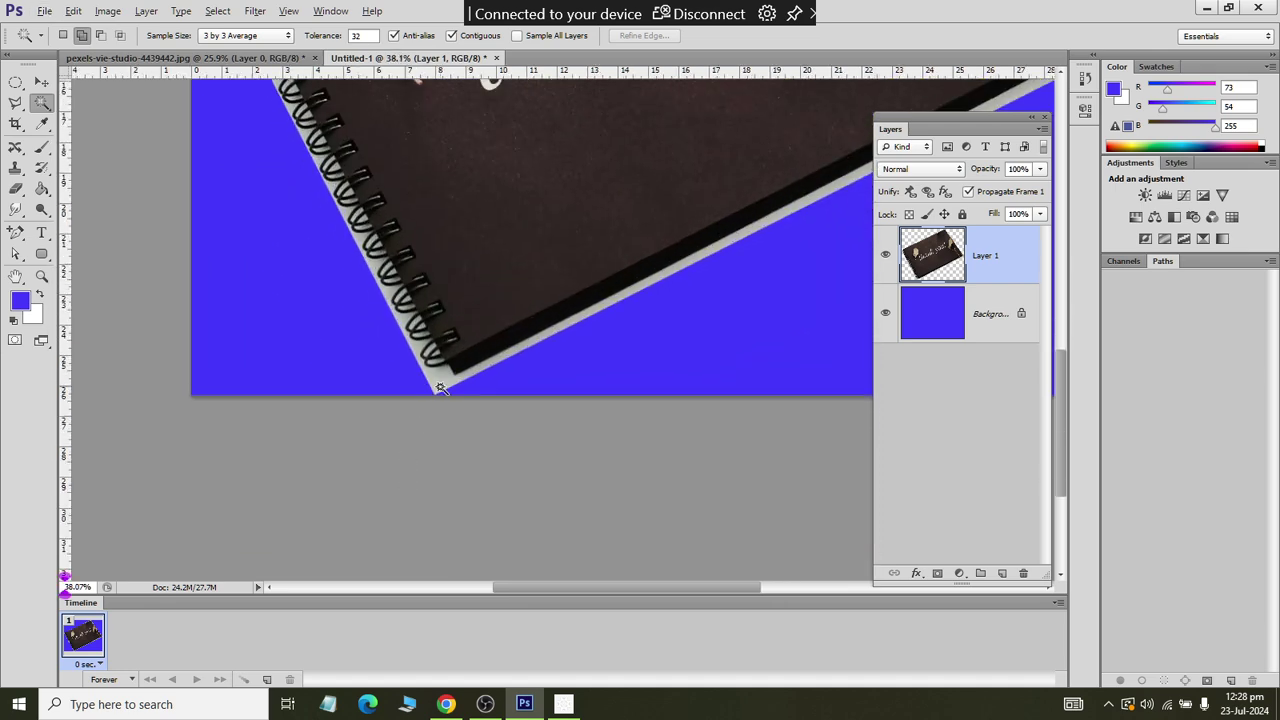
{"action": "left_click", "coordinate": [640, 400]}
{"action": "scroll", "coordinate": [642, 401], "scroll_direction": "up", "scroll_amount": 3}
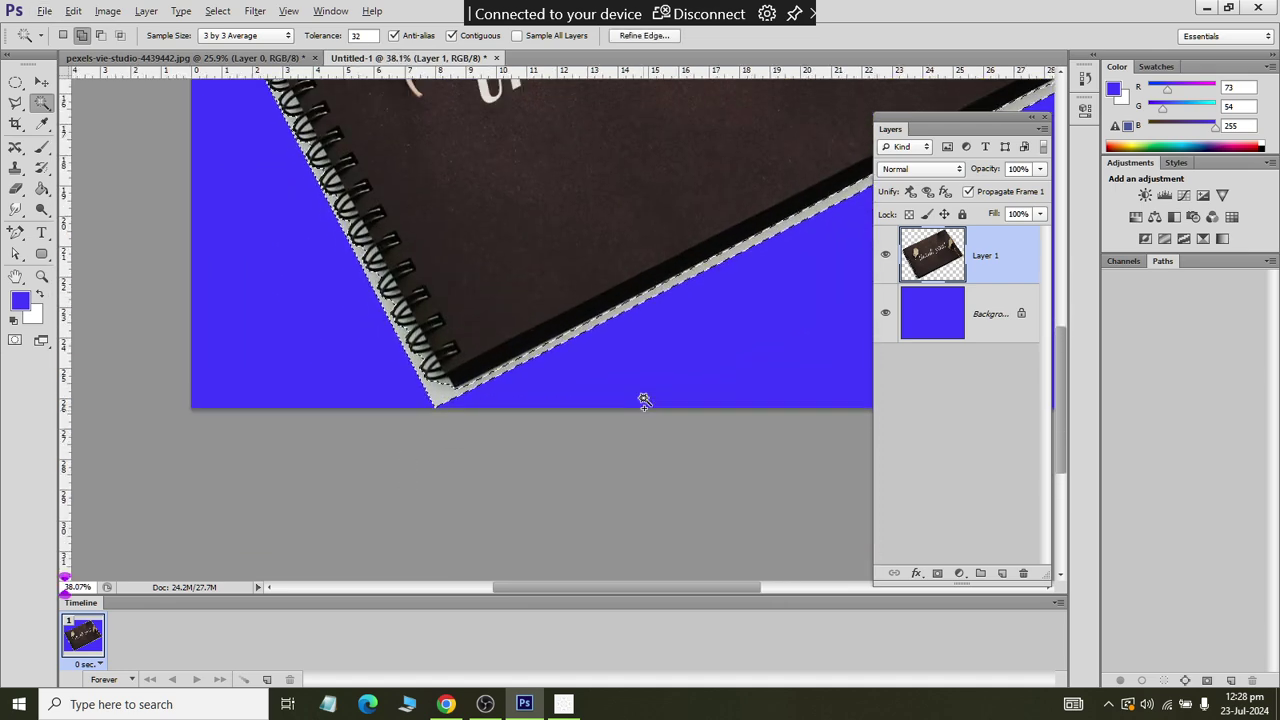
{"action": "key", "text": "Delete"}
{"action": "key", "text": "ctrl+d"}
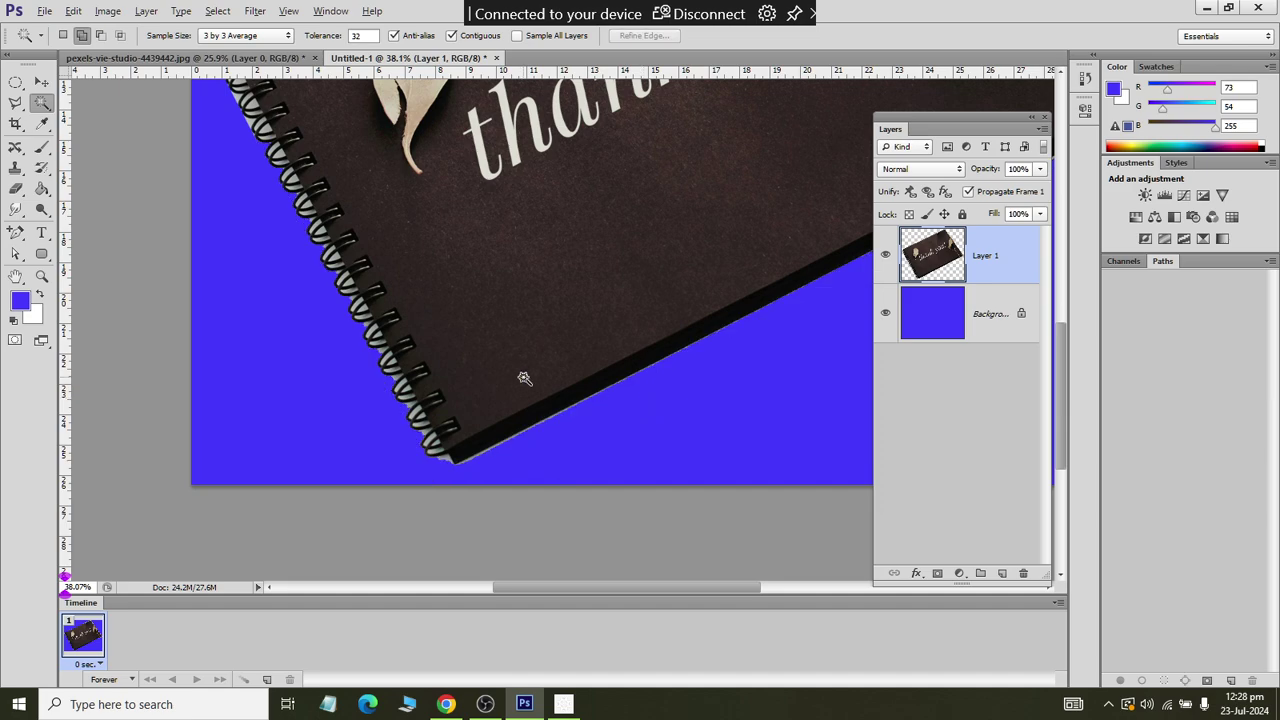
- Select the thin white strip along the notebook's upper edge with the Magic Wand, delete it and deselect
{"action": "scroll", "coordinate": [271, 234], "scroll_direction": "up", "scroll_amount": 3}
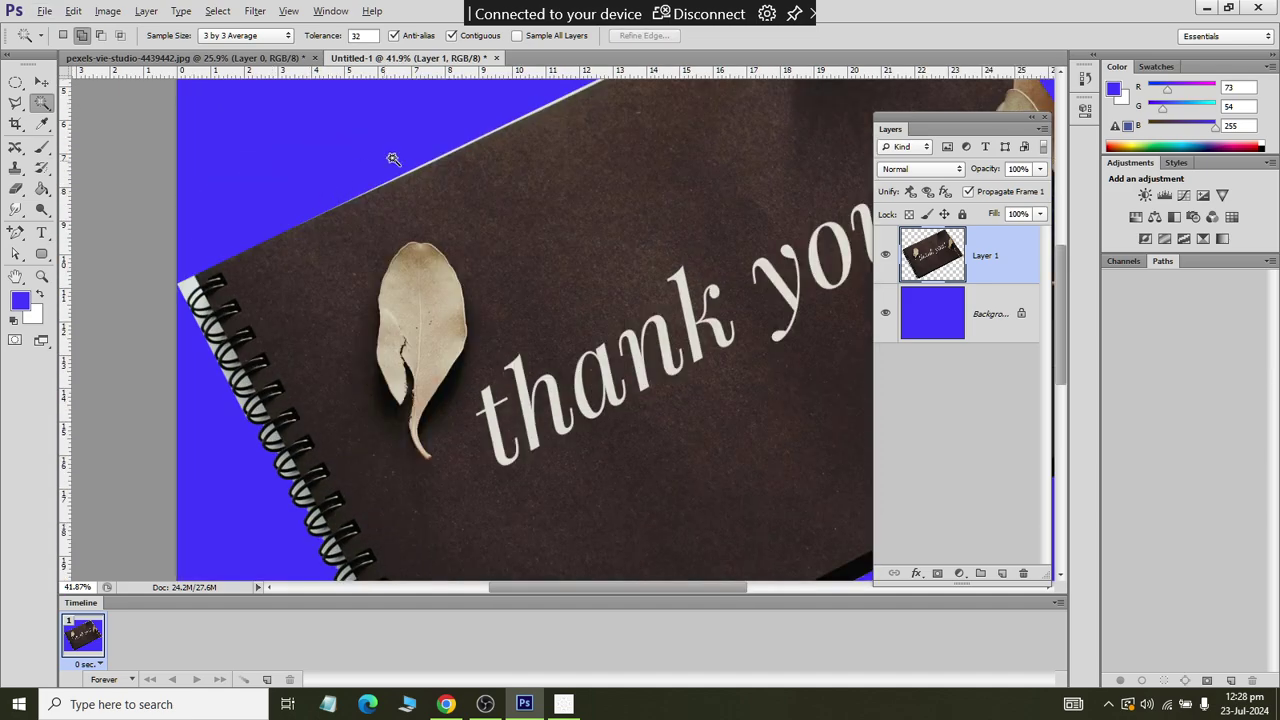
{"action": "scroll", "coordinate": [429, 157], "scroll_direction": "up", "scroll_amount": 3}
{"action": "scroll", "coordinate": [516, 90], "scroll_direction": "up", "scroll_amount": 3}
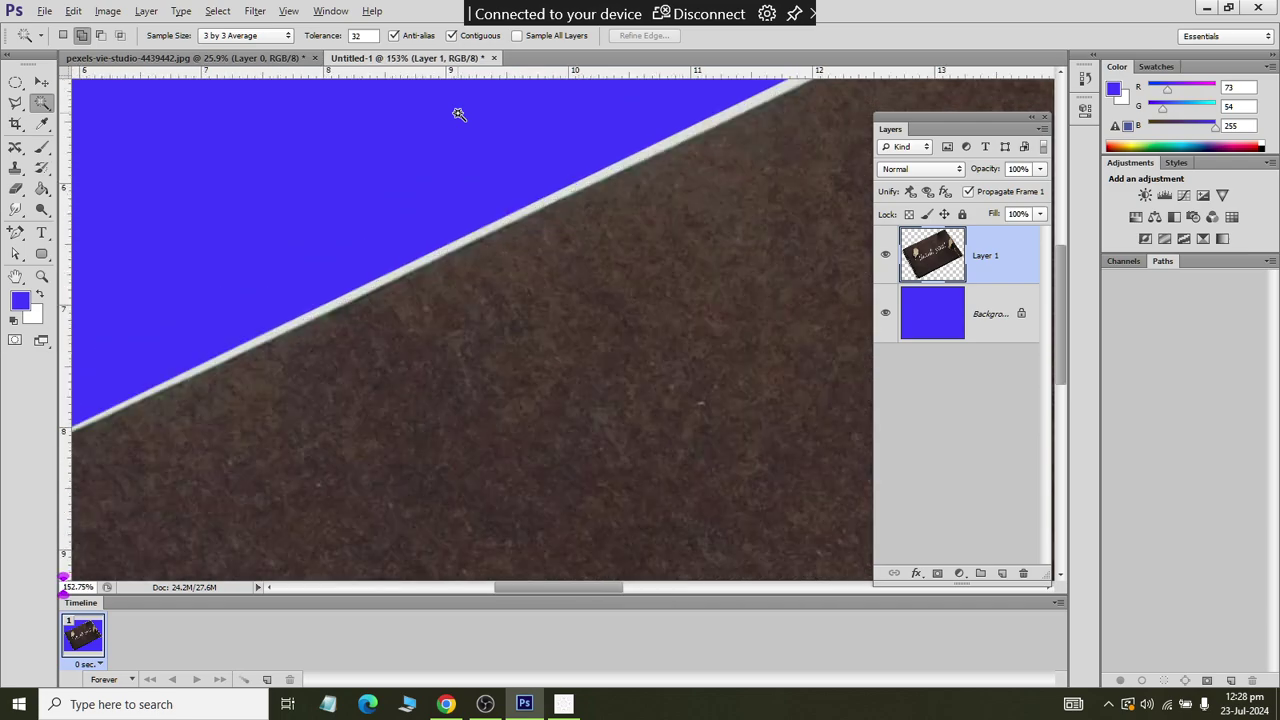
{"action": "left_click", "coordinate": [567, 194]}
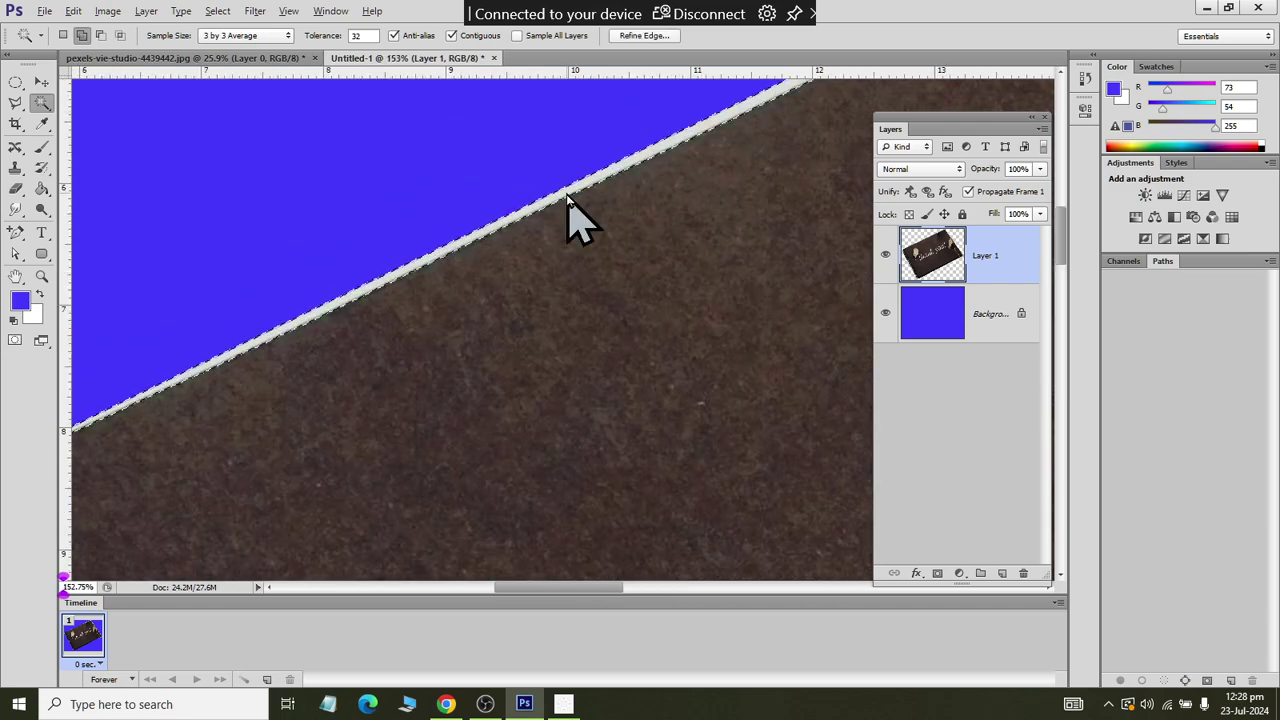
{"action": "key", "text": "Delete"}
{"action": "key", "text": "ctrl+d"}
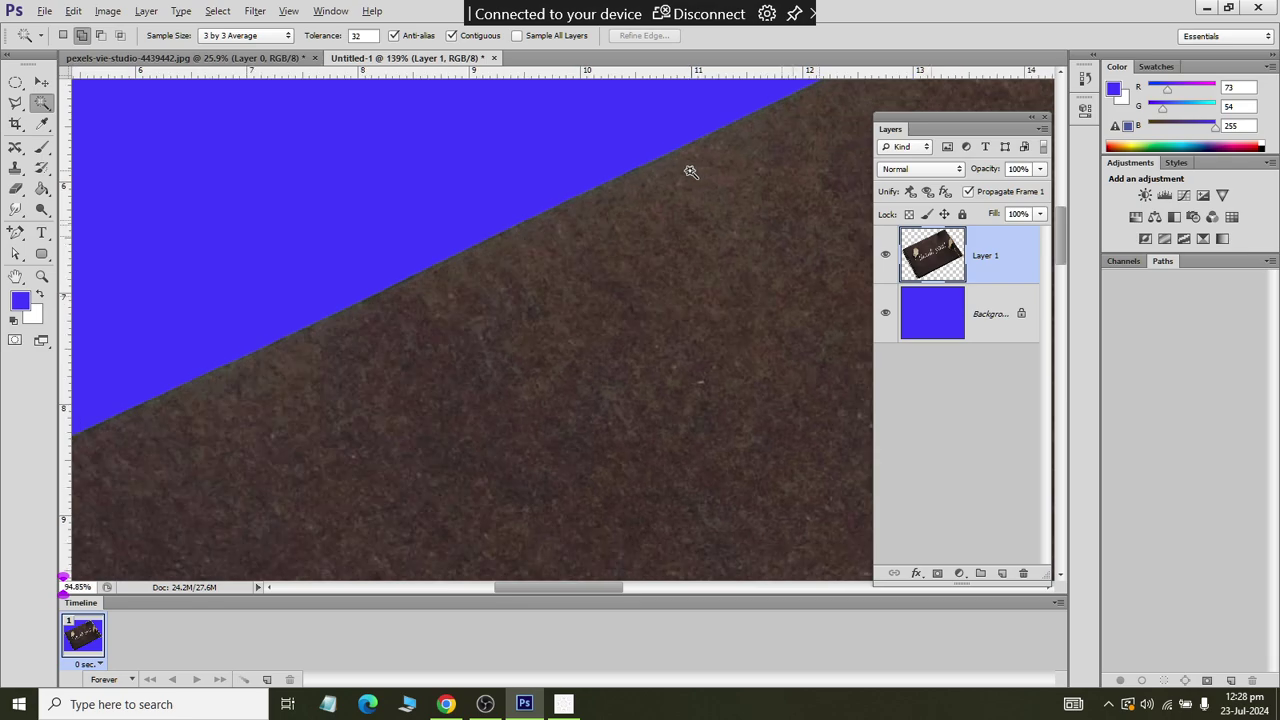
- Remove the white strips along the notebook's right edge, above and below the brown leaf, with the Magic Wand and deselect
{"action": "scroll", "coordinate": [689, 172], "scroll_direction": "down", "scroll_amount": 3}
{"action": "scroll", "coordinate": [697, 195], "scroll_direction": "down", "scroll_amount": 3}
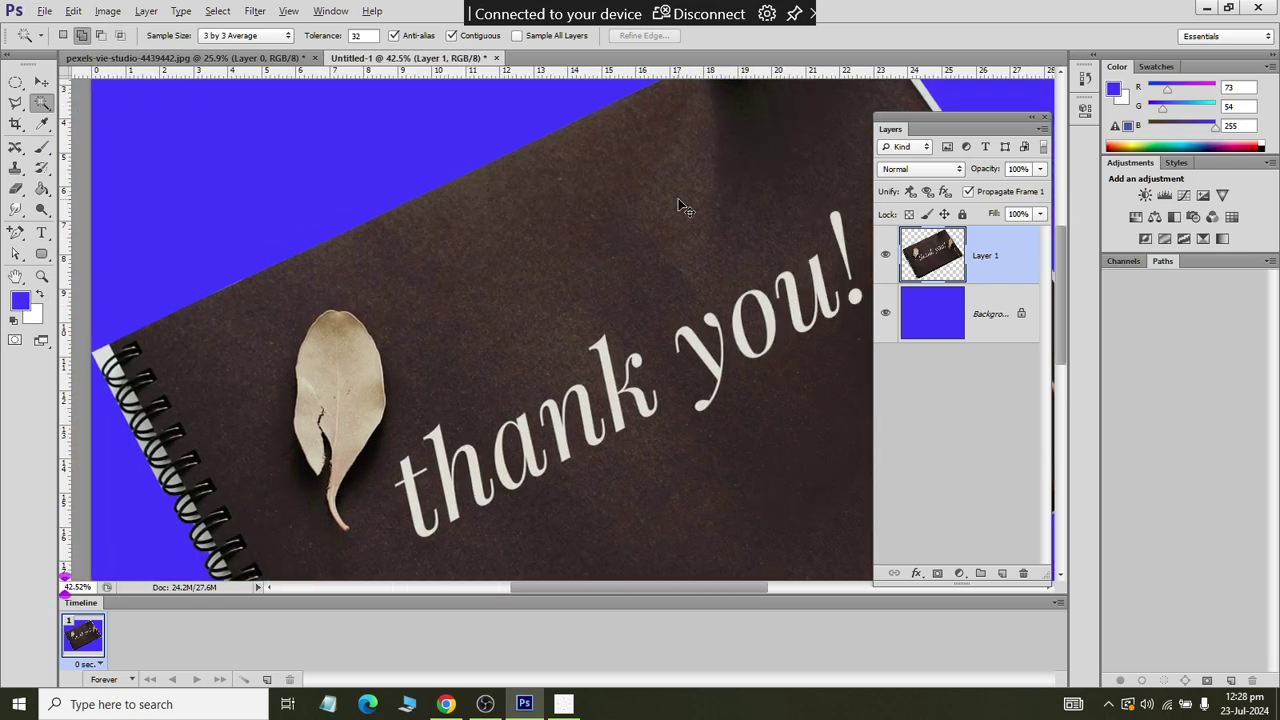
{"action": "scroll", "coordinate": [761, 102], "scroll_direction": "up", "scroll_amount": 5}
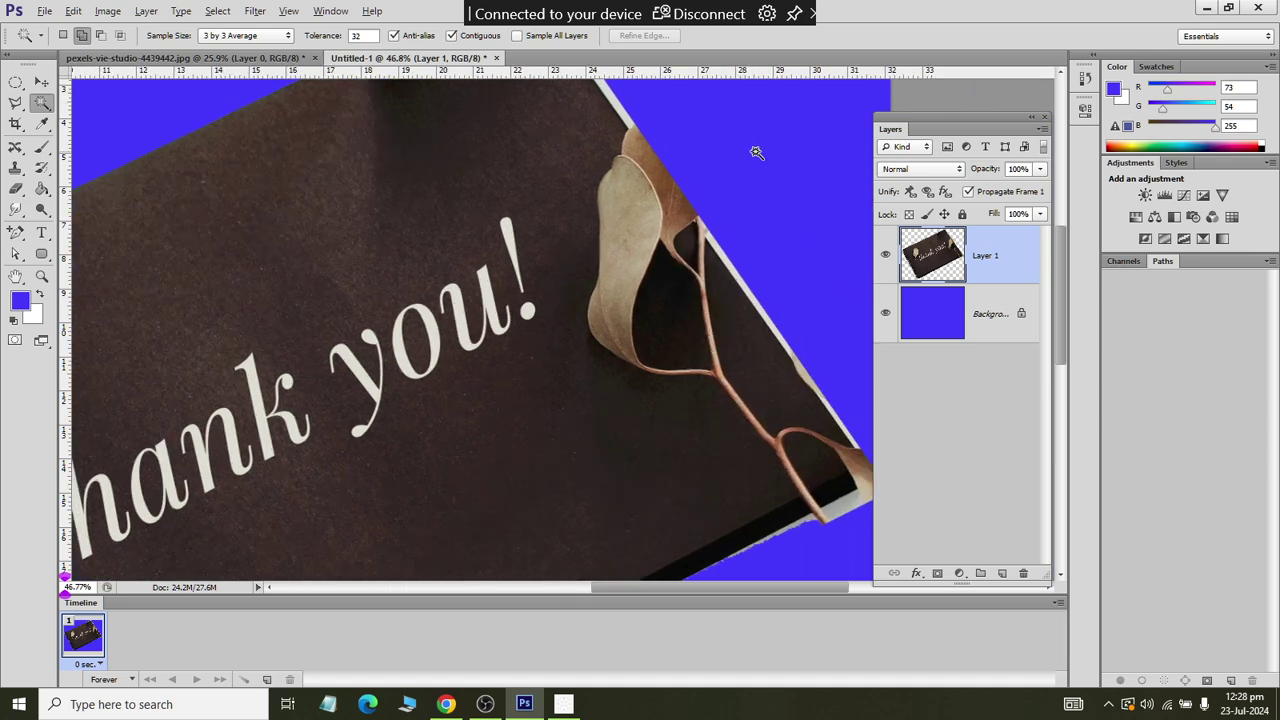
{"action": "left_click", "coordinate": [451, 172]}
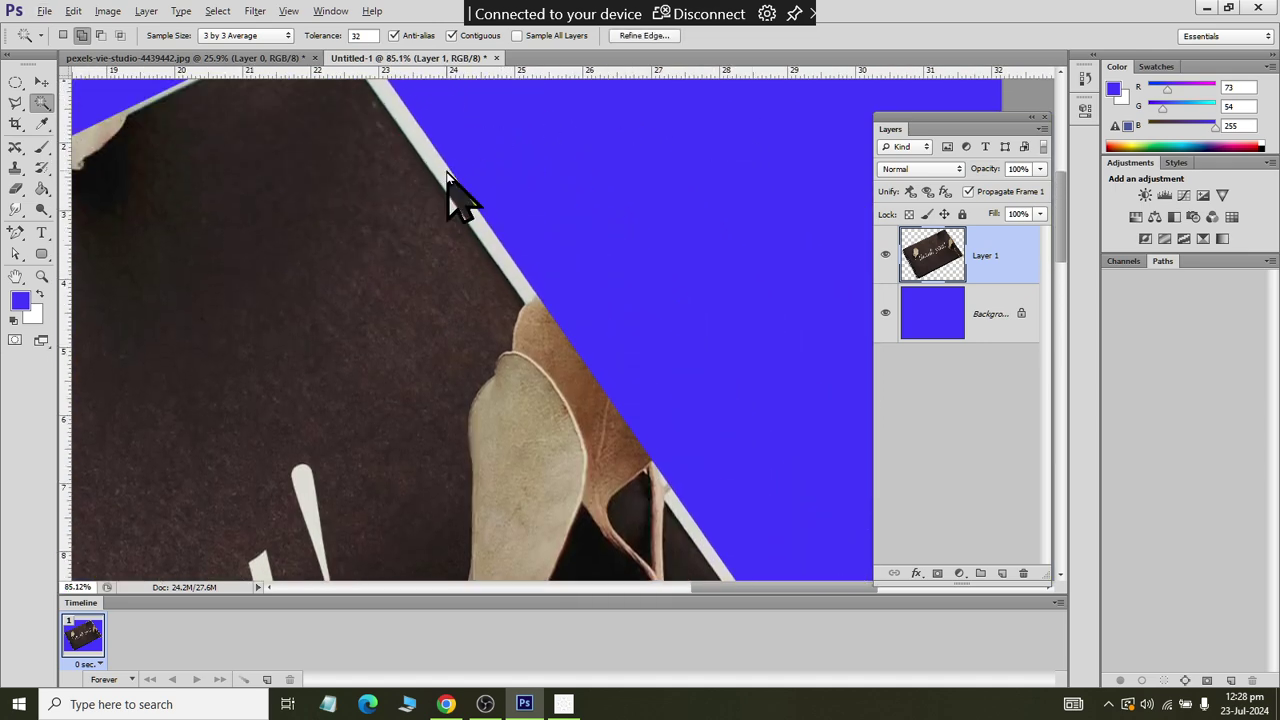
{"action": "key", "text": "Delete"}
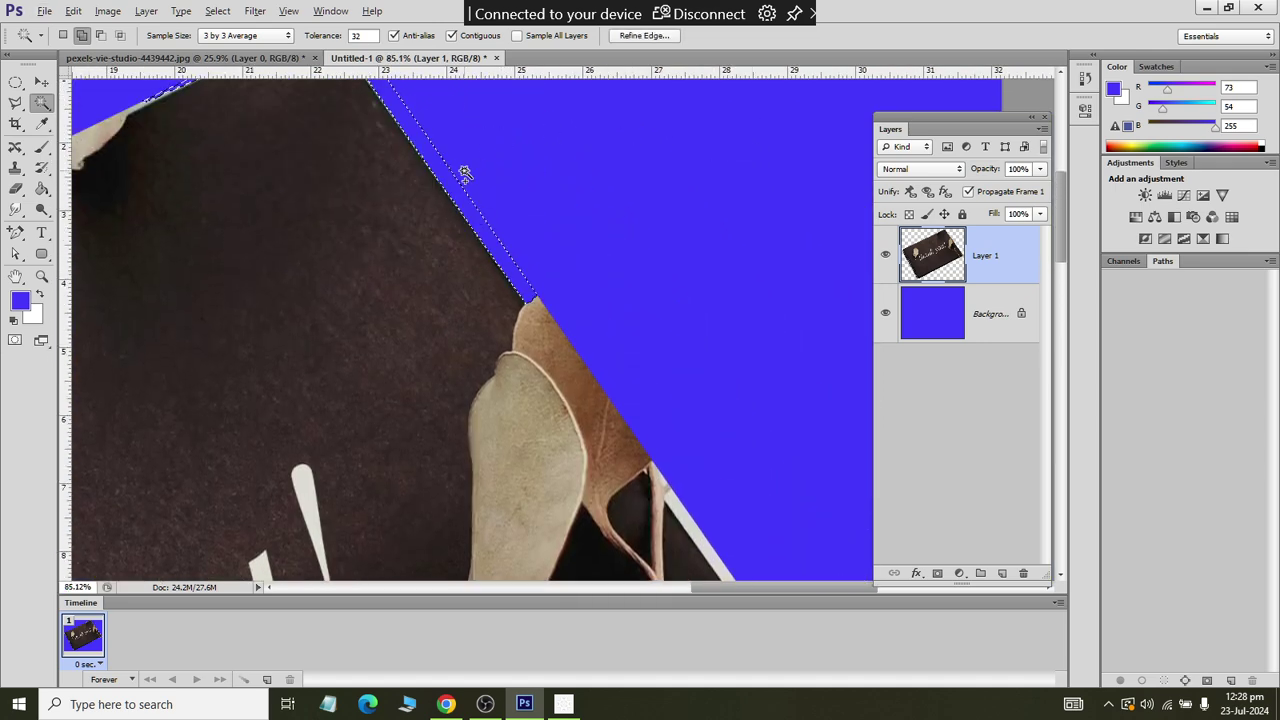
{"action": "scroll", "coordinate": [557, 329], "scroll_direction": "down", "scroll_amount": 3}
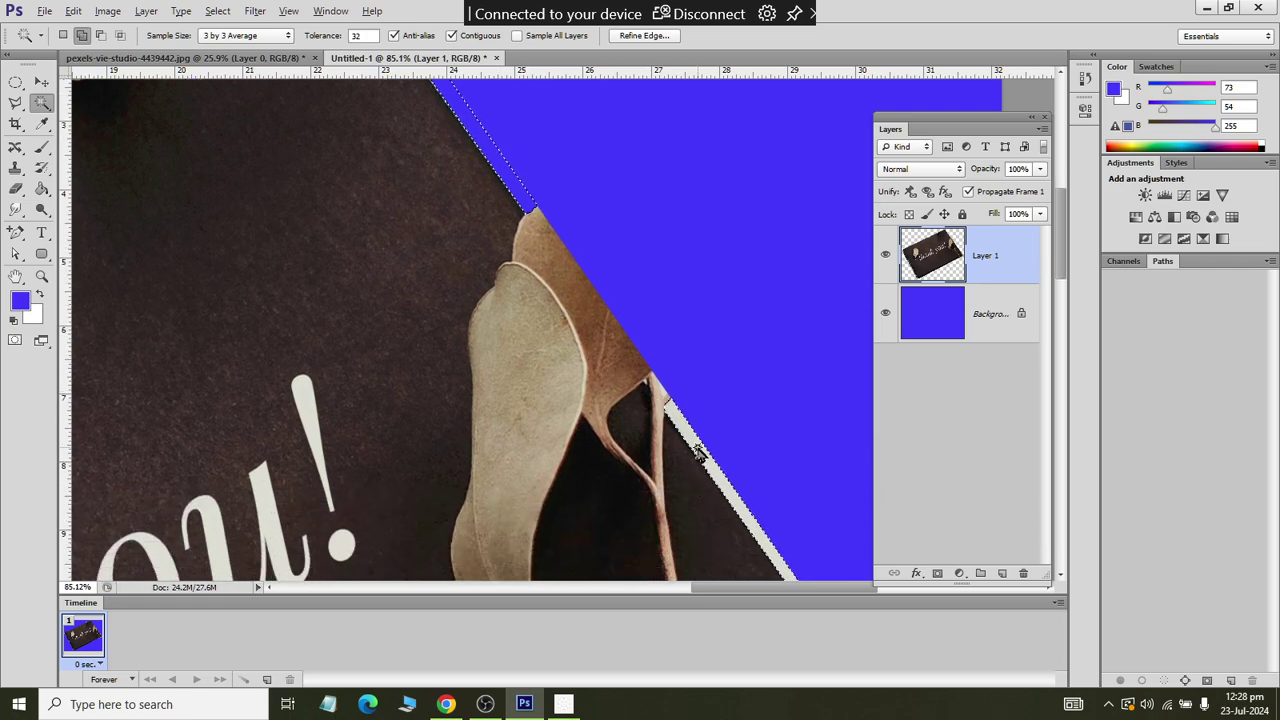
{"action": "scroll", "coordinate": [700, 449], "scroll_direction": "down", "scroll_amount": 2}
{"action": "scroll", "coordinate": [699, 430], "scroll_direction": "down", "scroll_amount": 6}
{"action": "scroll", "coordinate": [698, 422], "scroll_direction": "up", "scroll_amount": 4}
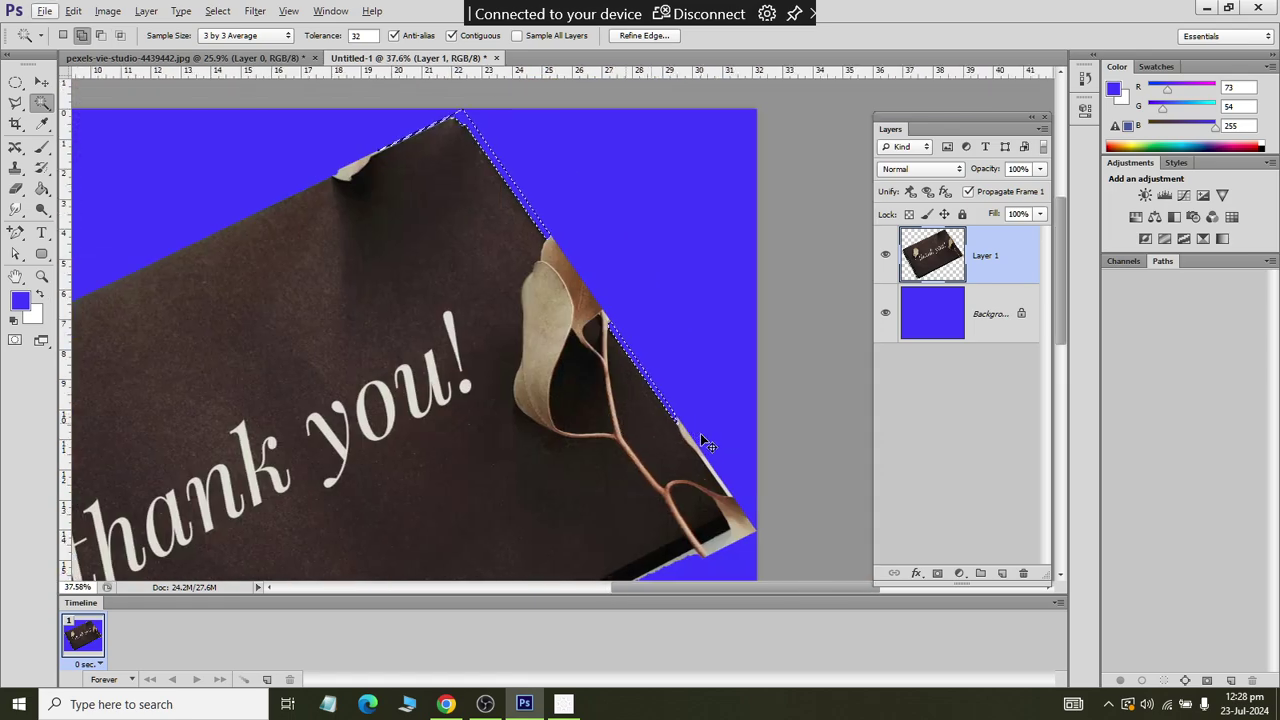
{"action": "scroll", "coordinate": [673, 484], "scroll_direction": "up", "scroll_amount": 1}
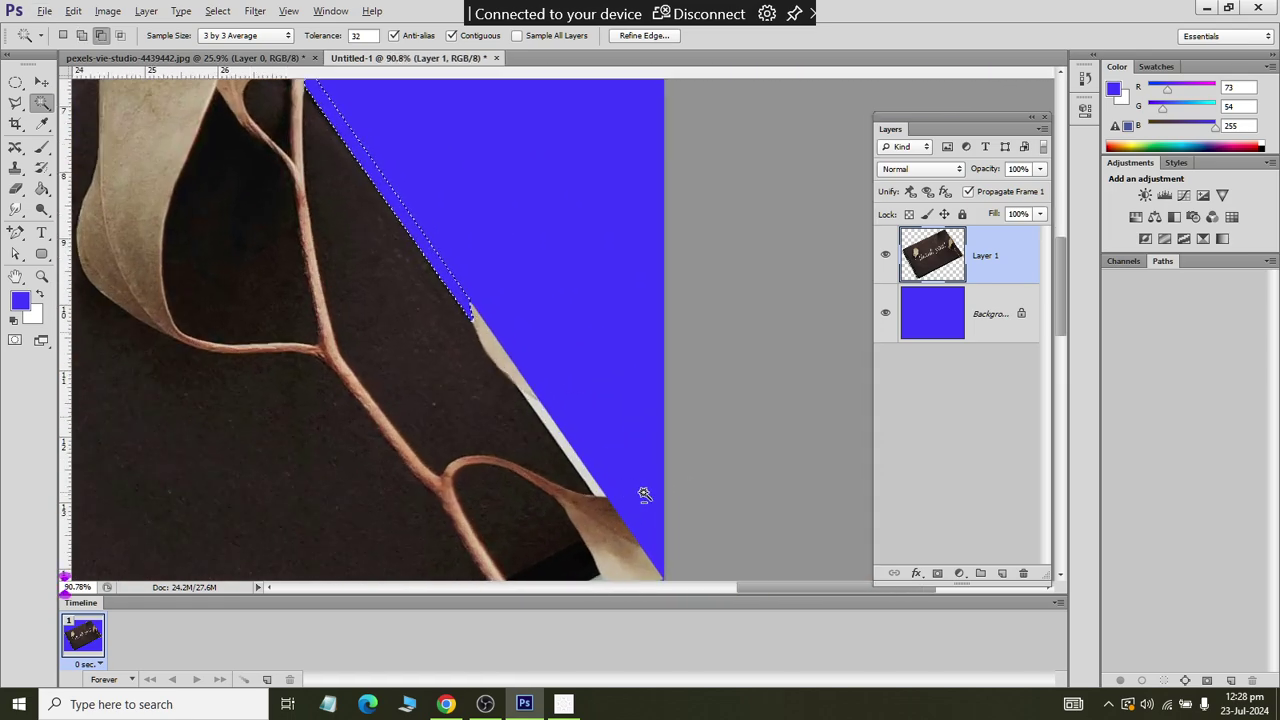
{"action": "key", "text": "ctrl+d"}
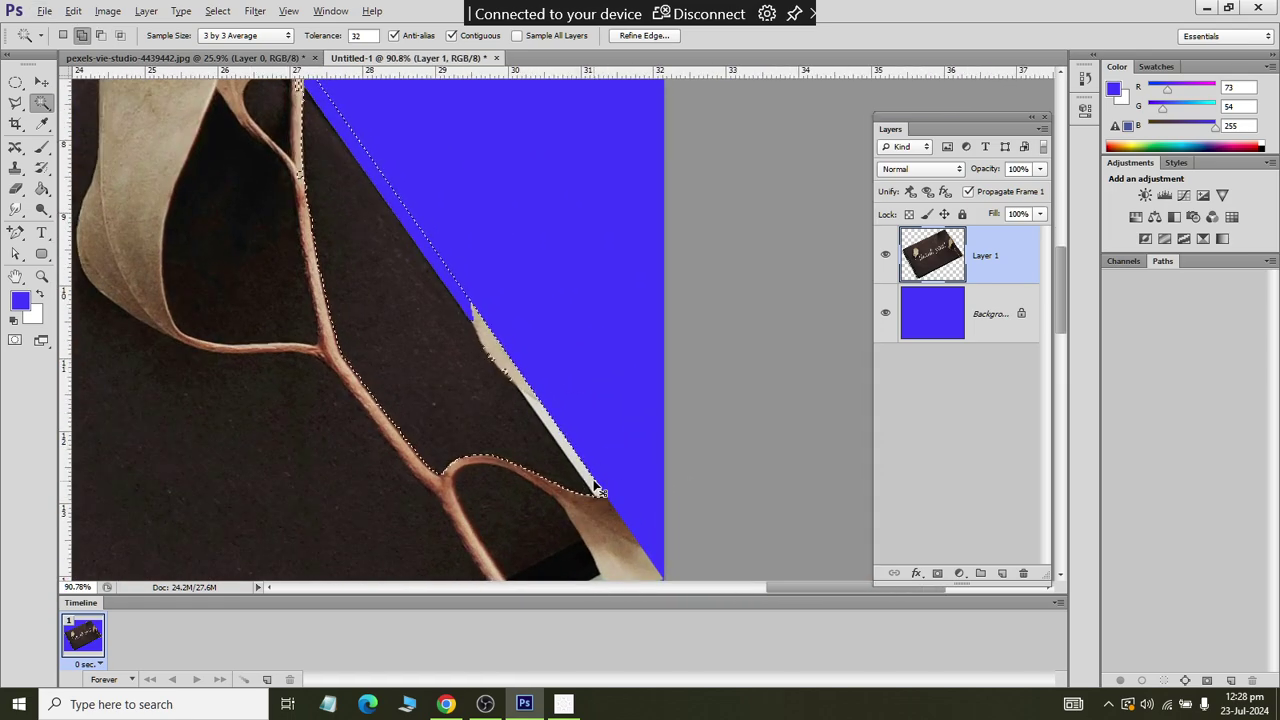
- Delete the remaining white strip and the leaf sliver outside the lower part of the notebook's right edge, and clear the selection
{"action": "left_click", "coordinate": [559, 431]}
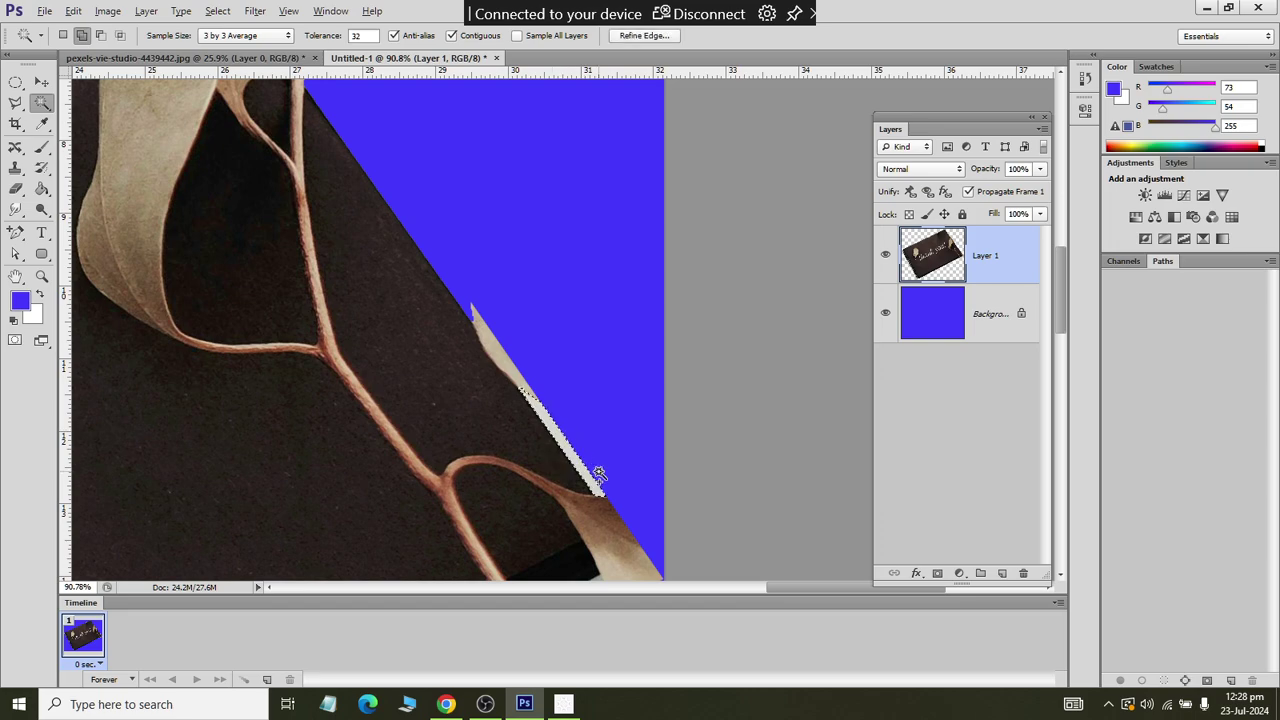
{"action": "key", "text": "Delete"}
{"action": "scroll", "coordinate": [552, 400], "scroll_direction": "up", "scroll_amount": 3}
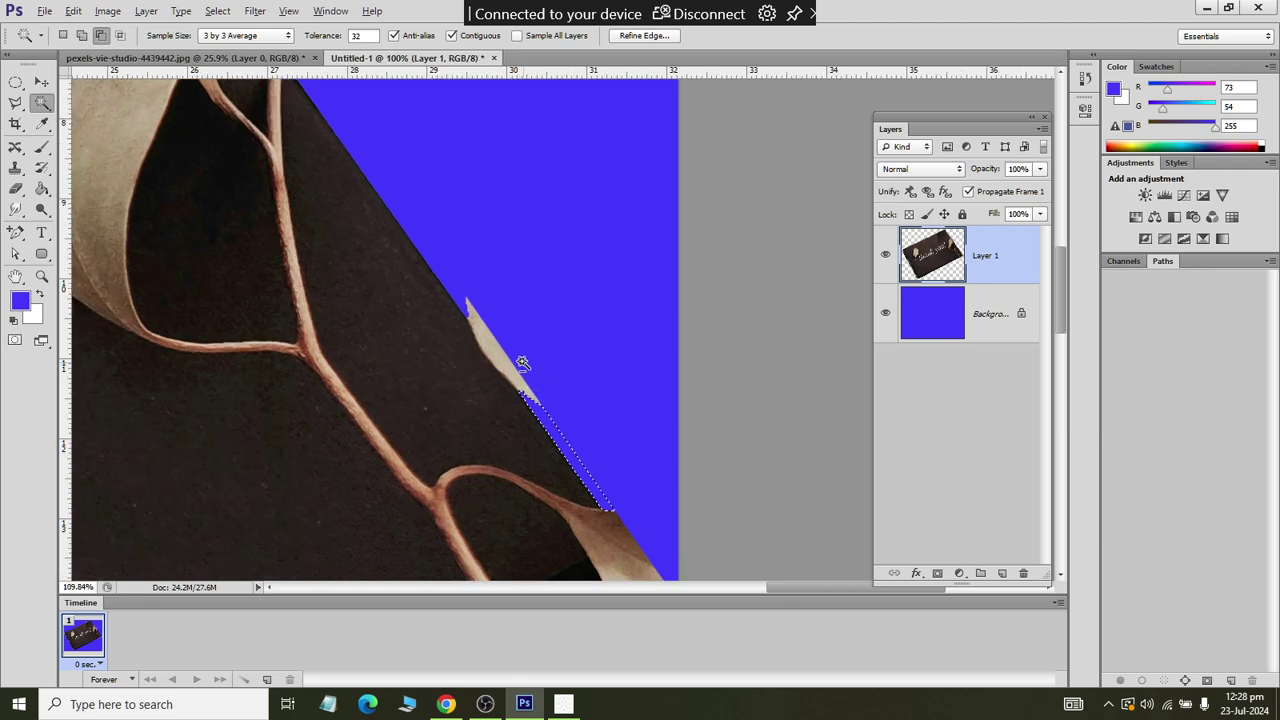
{"action": "left_click", "coordinate": [500, 378], "text": "shift"}
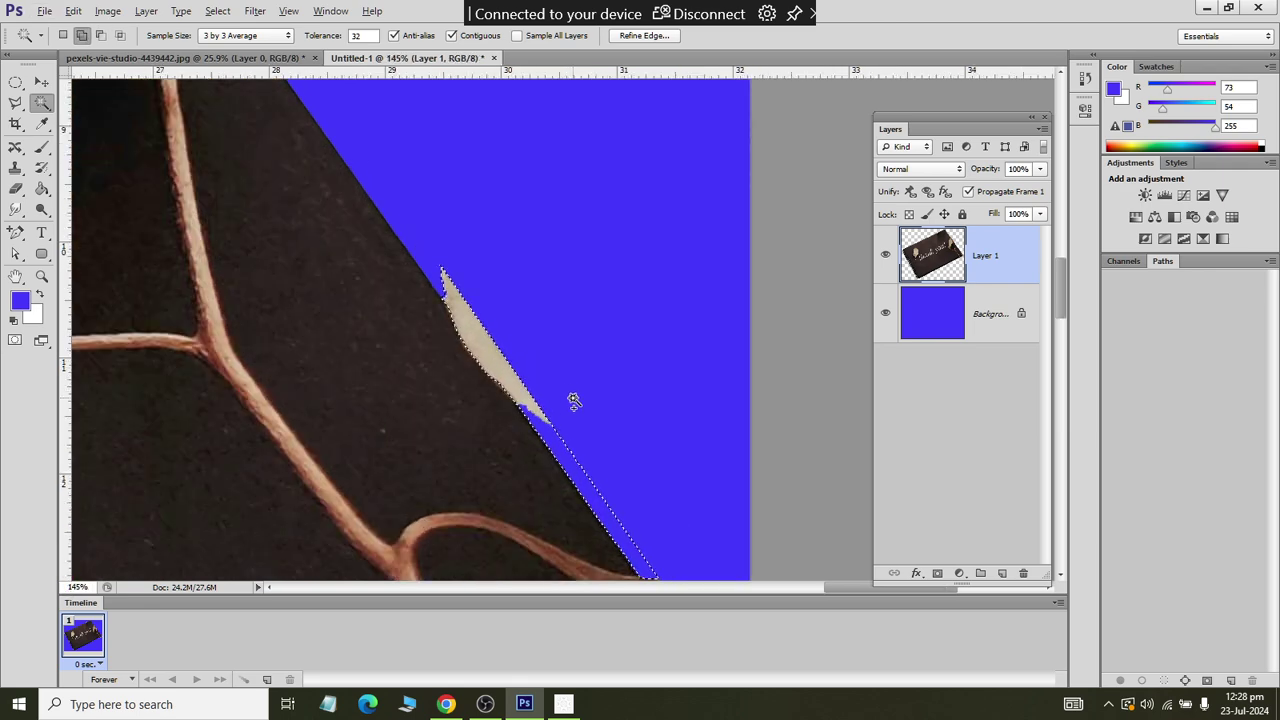
{"action": "key", "text": "Delete"}
{"action": "key", "text": "ctrl+d"}
- Try to delete the grey patch between the stem and the leaf at the notebook's lower-right corner with the Magic Wand
{"action": "scroll", "coordinate": [575, 397], "scroll_direction": "down", "scroll_amount": 5}
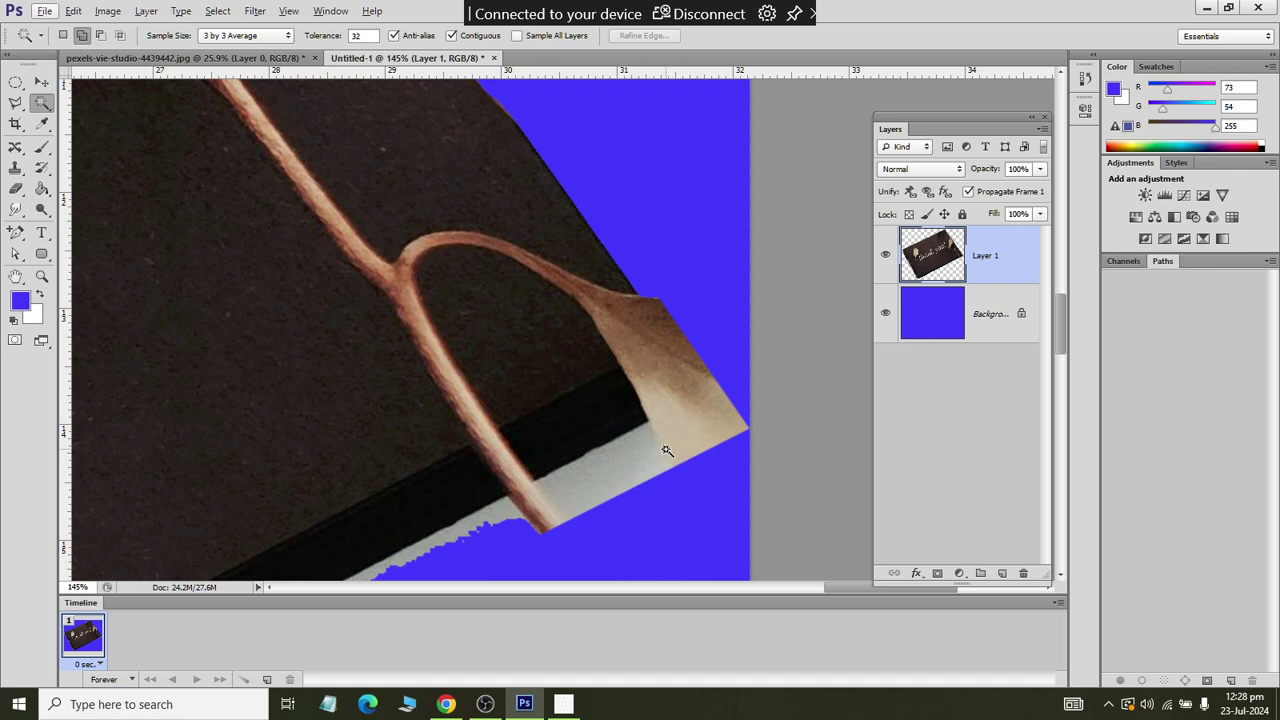
{"action": "left_click", "coordinate": [617, 483]}
{"action": "key", "text": "Delete"}
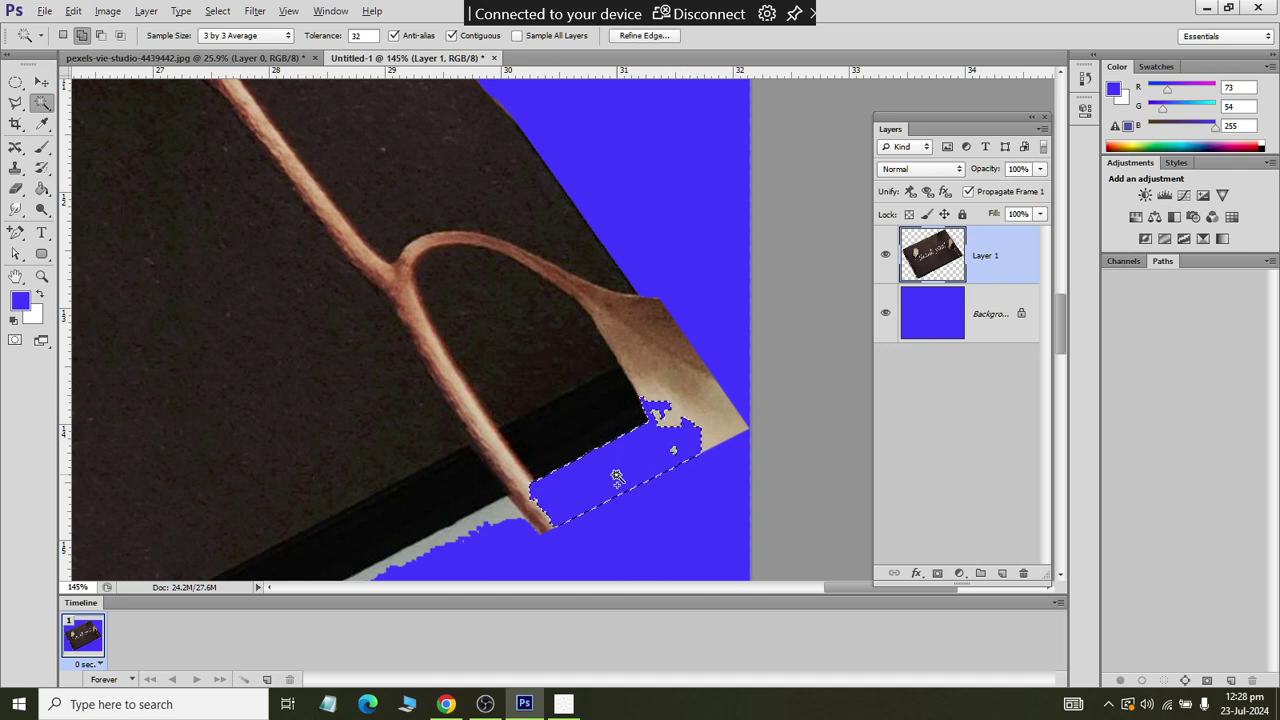
{"action": "key", "text": "ctrl+z"}
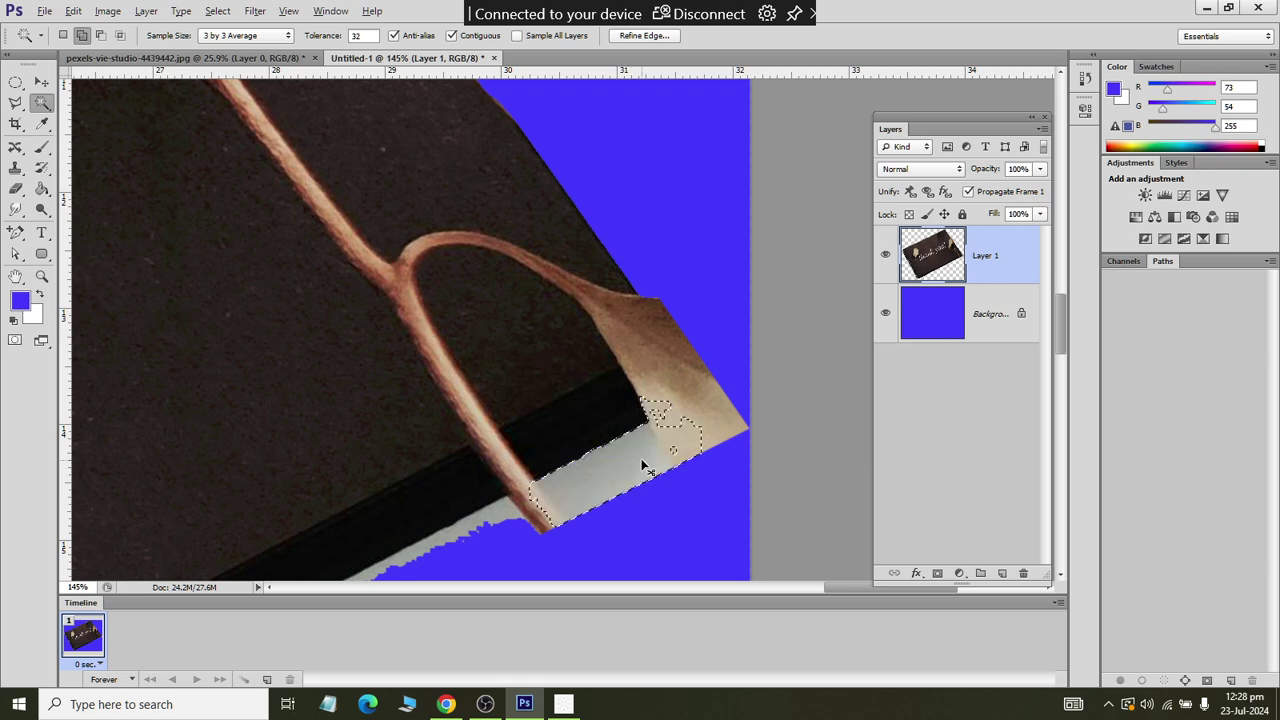
{"action": "key", "text": "ctrl+d"}
- Outline the grey patch and leaf tip outside the notebook's lower-right corner with the Polygonal Lasso, delete that area and deselect
{"action": "scroll", "coordinate": [656, 468], "scroll_direction": "right", "scroll_amount": 3}
{"action": "scroll", "coordinate": [656, 468], "scroll_direction": "down", "scroll_amount": 1}
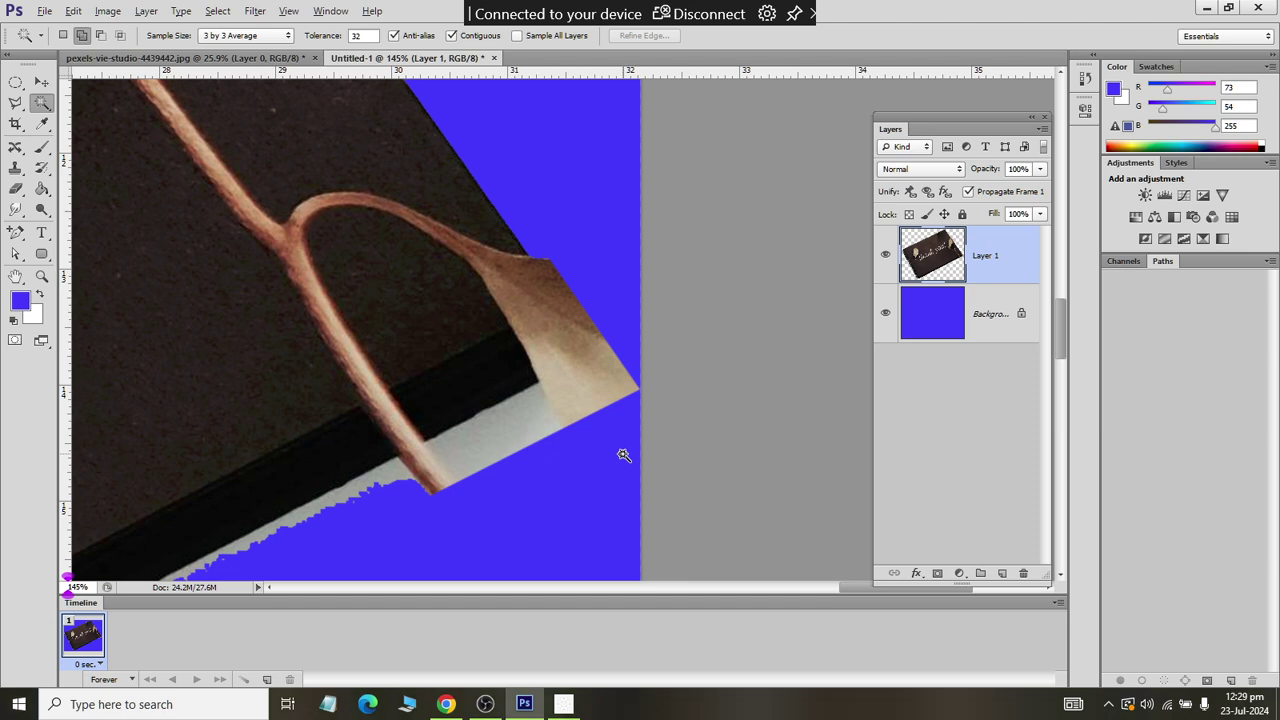
{"action": "left_click", "coordinate": [20, 104]}
{"action": "left_click", "coordinate": [90, 115]}
{"action": "scroll", "coordinate": [500, 370], "scroll_direction": "down", "scroll_amount": 3}
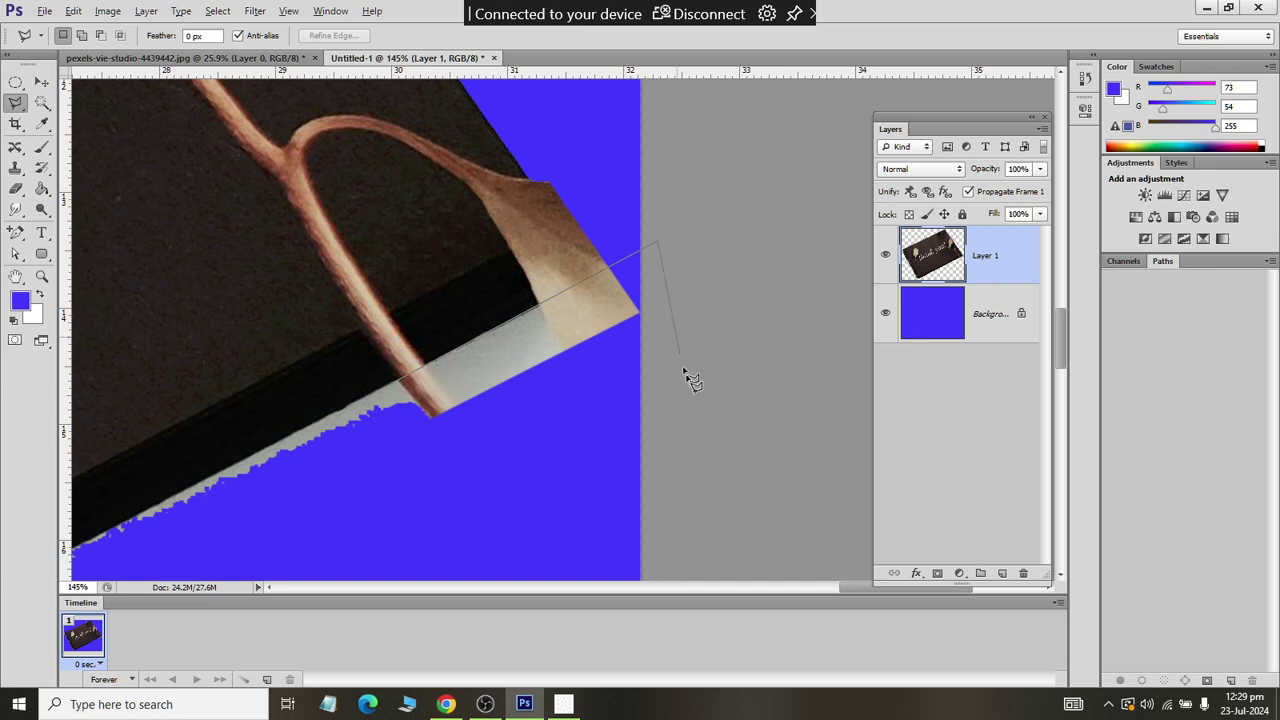
{"action": "left_click", "coordinate": [698, 410]}
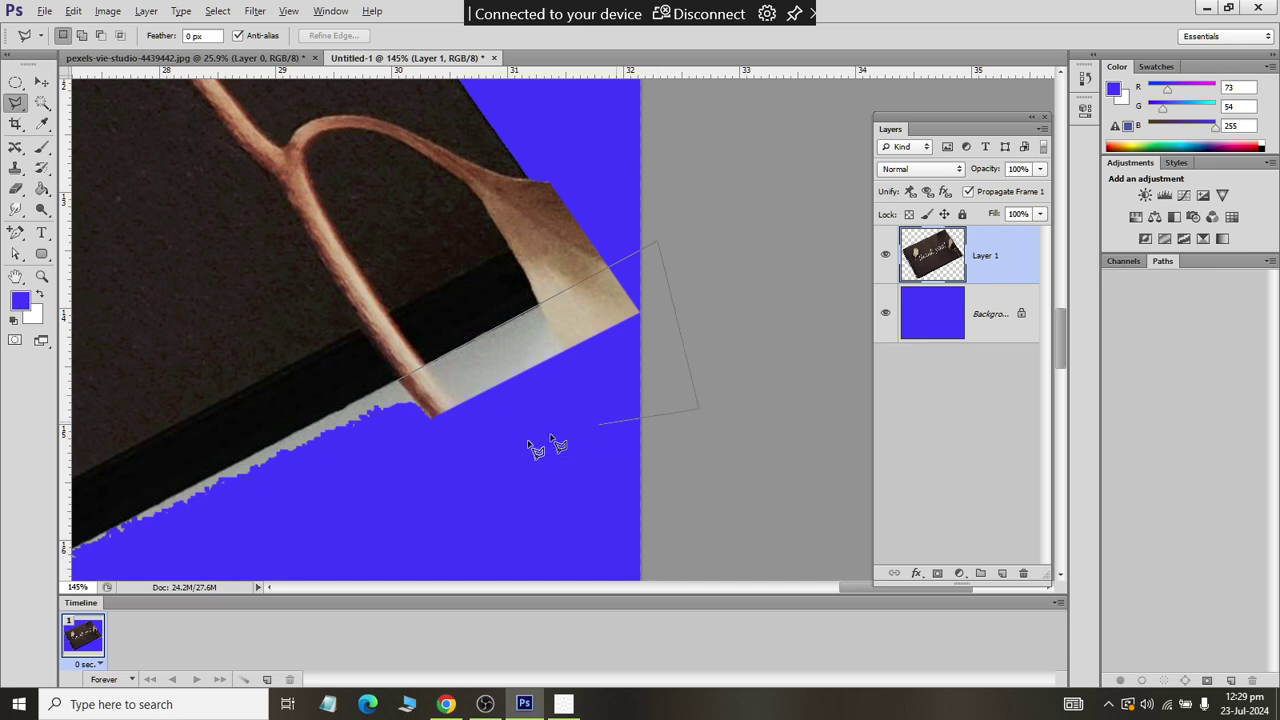
{"action": "left_click", "coordinate": [230, 537]}
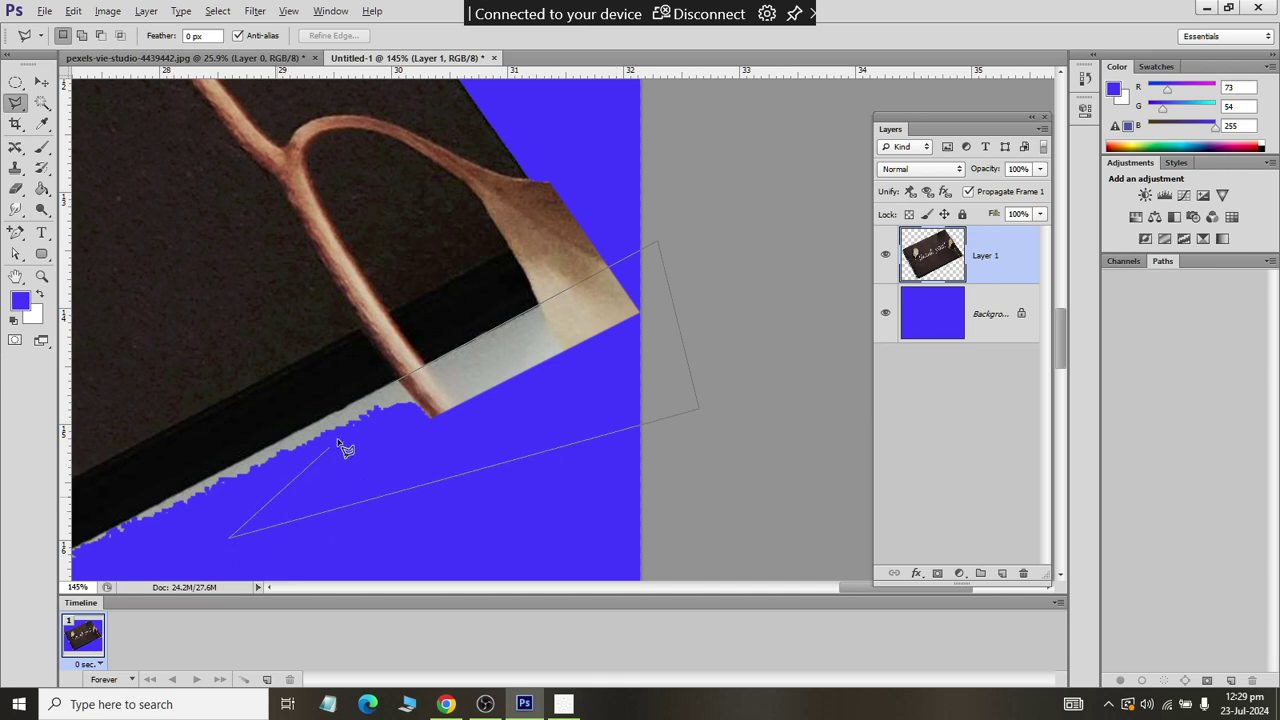
{"action": "double_click", "coordinate": [396, 383]}
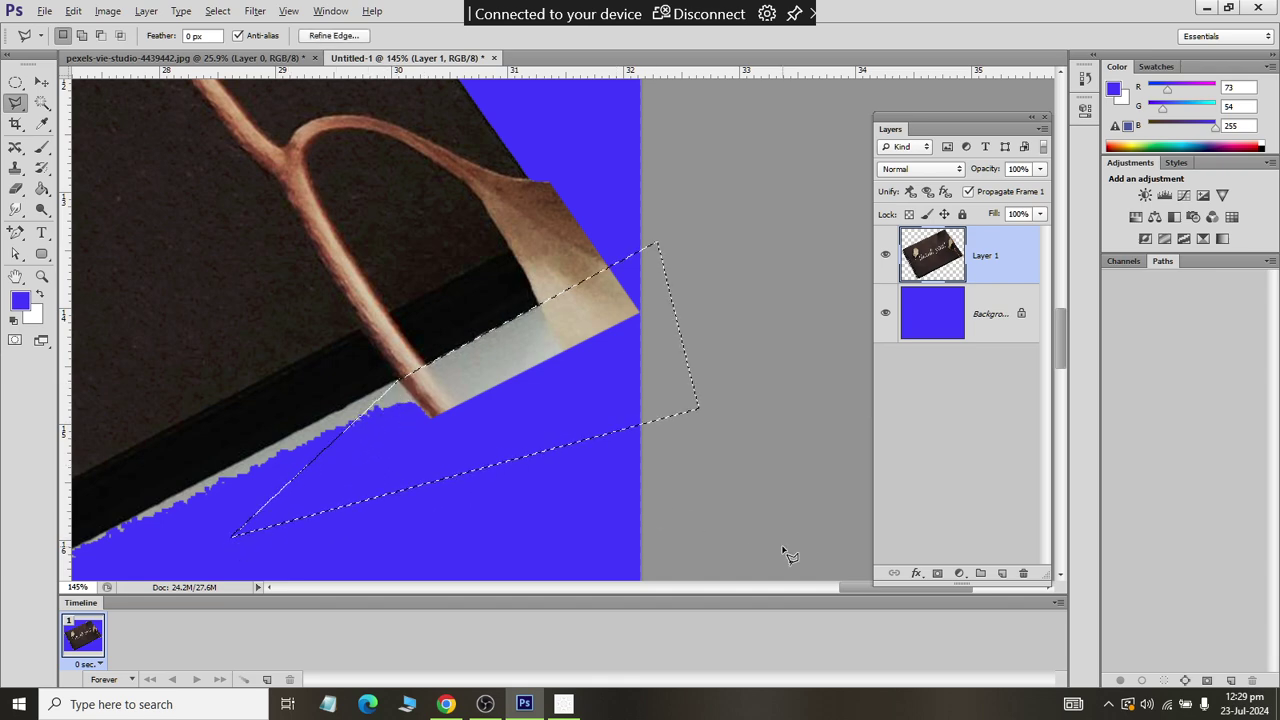
{"action": "key", "text": "Delete"}
{"action": "key", "text": "ctrl+d"}
- Delete the grey strip beside the stem along the notebook's lower edge with the Magic Wand
{"action": "scroll", "coordinate": [800, 548], "scroll_direction": "down", "scroll_amount": 4}
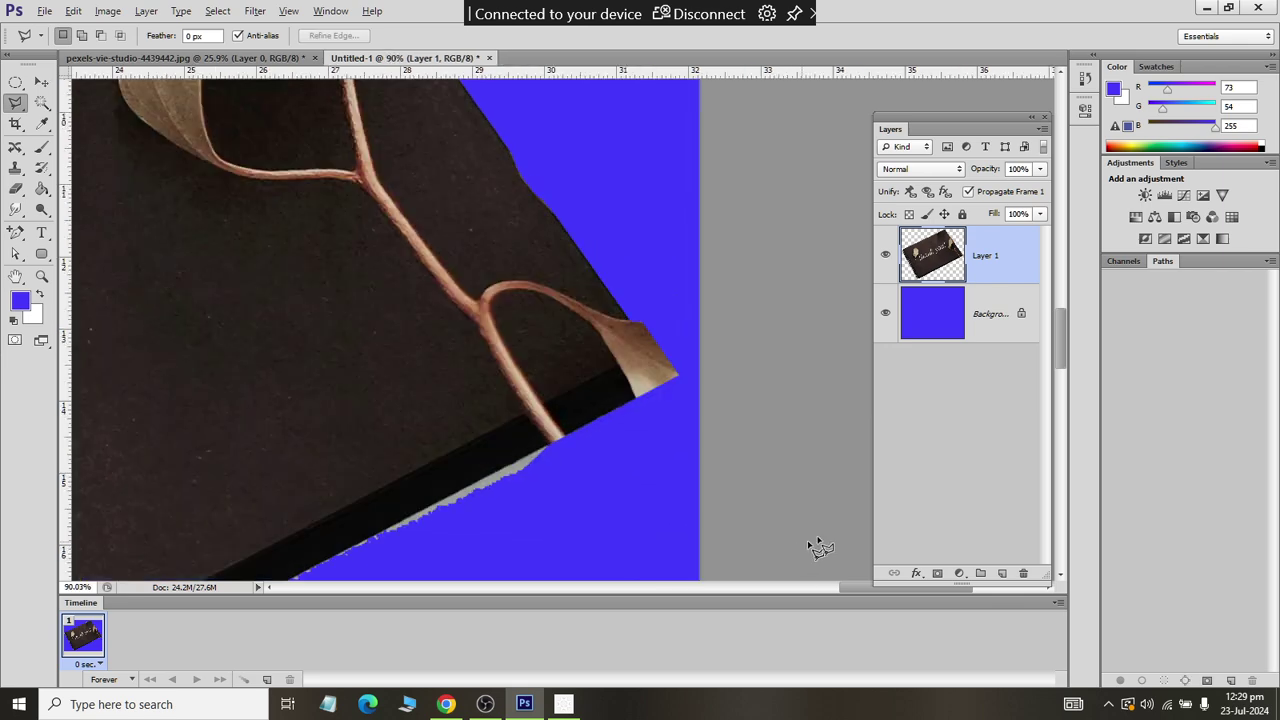
{"action": "scroll", "coordinate": [480, 360], "scroll_direction": "up", "scroll_amount": 3}
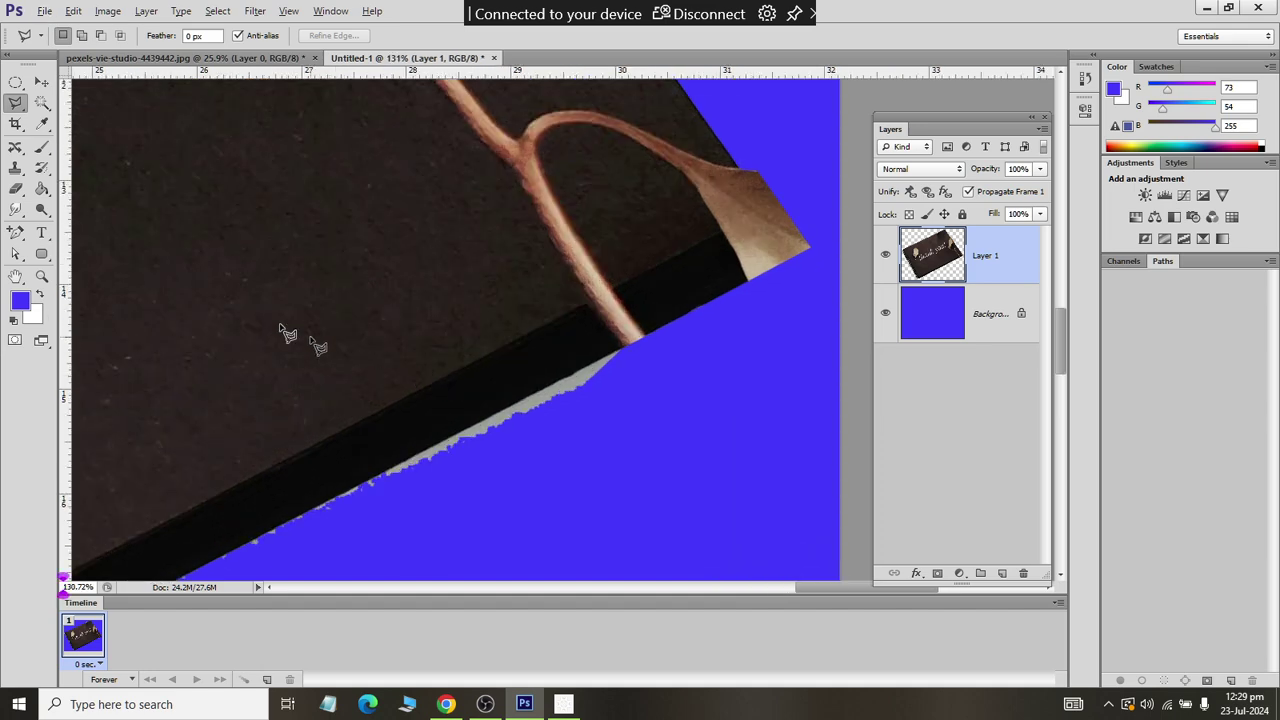
{"action": "left_click", "coordinate": [42, 102]}
{"action": "scroll", "coordinate": [586, 426], "scroll_direction": "up", "scroll_amount": 2}
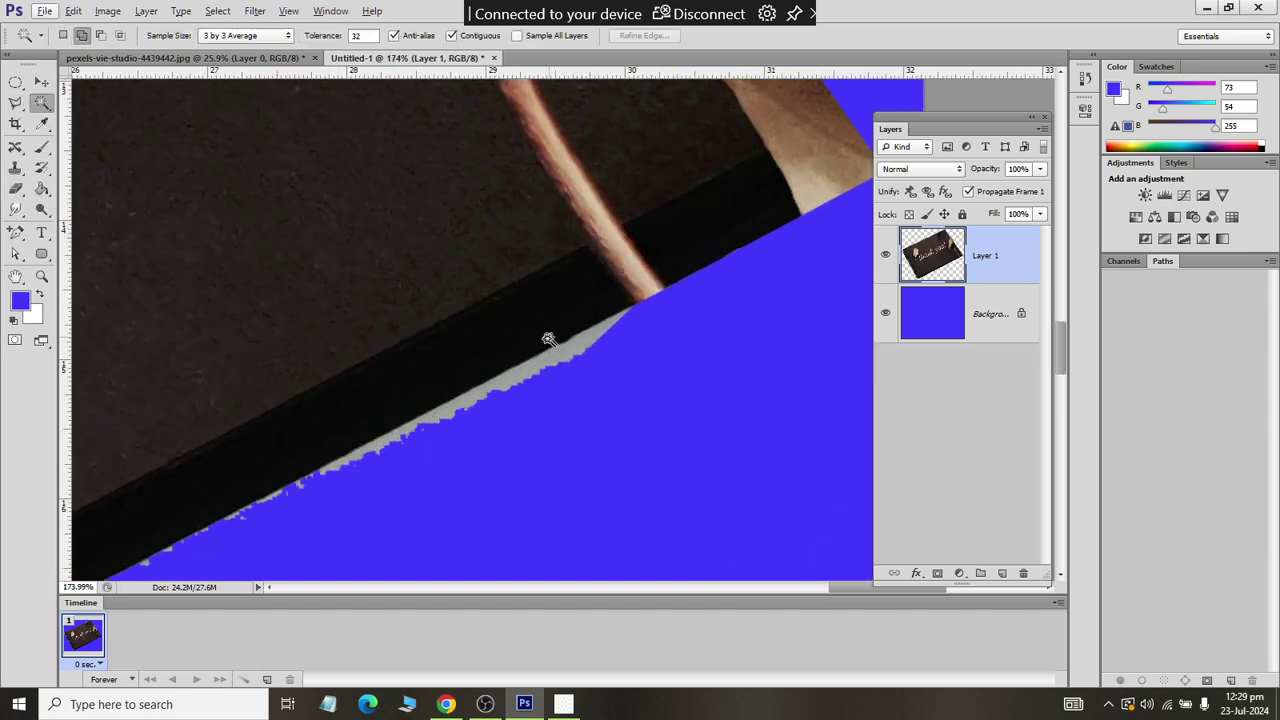
{"action": "left_click", "coordinate": [607, 376]}
{"action": "key", "text": "Delete"}
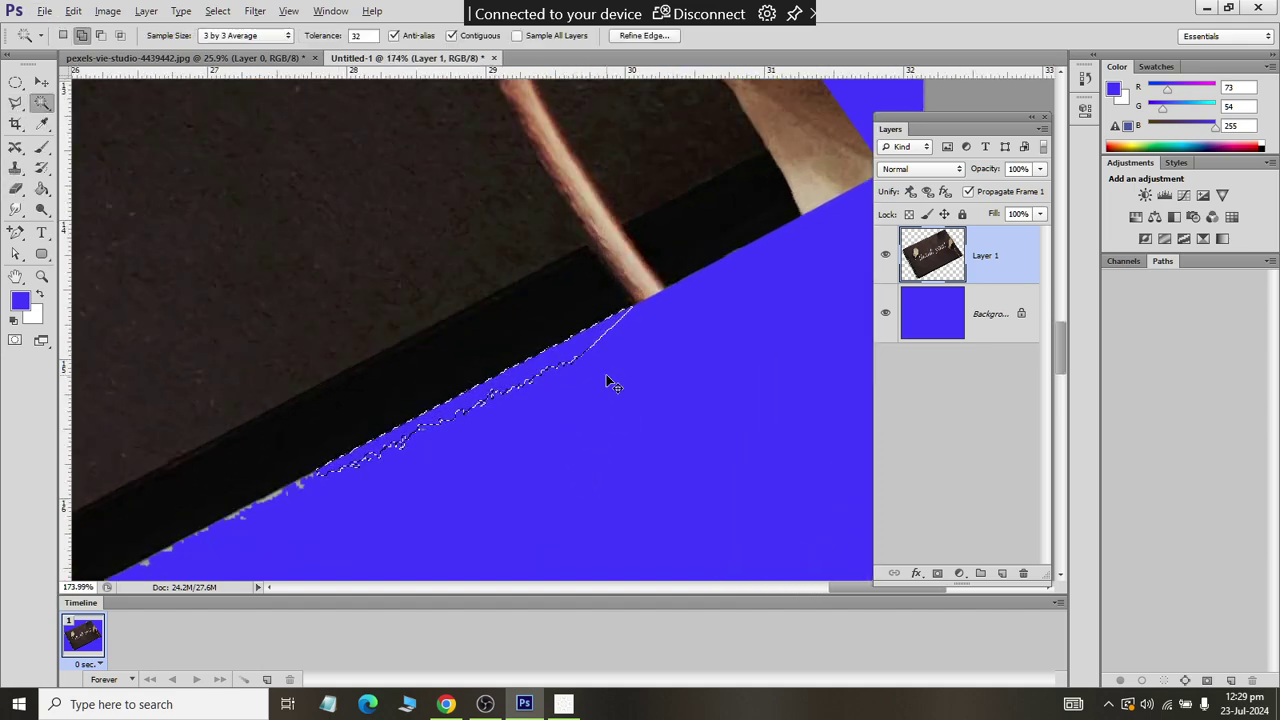
- Select and delete the grey fringe pixels further along the notebook's lower edge with the Magic Wand
{"action": "scroll", "coordinate": [600, 410], "scroll_direction": "up", "scroll_amount": 2}
{"action": "scroll", "coordinate": [278, 543], "scroll_direction": "up", "scroll_amount": 1}
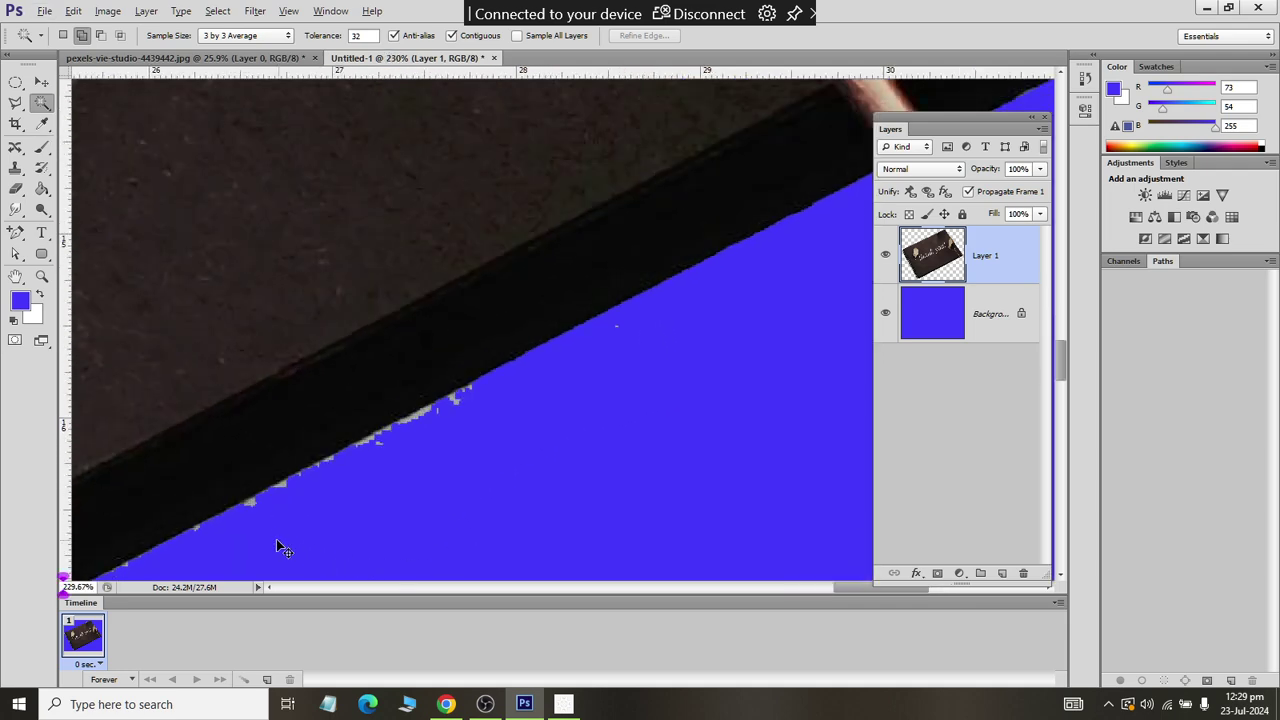
{"action": "scroll", "coordinate": [460, 365], "scroll_direction": "up", "scroll_amount": 2}
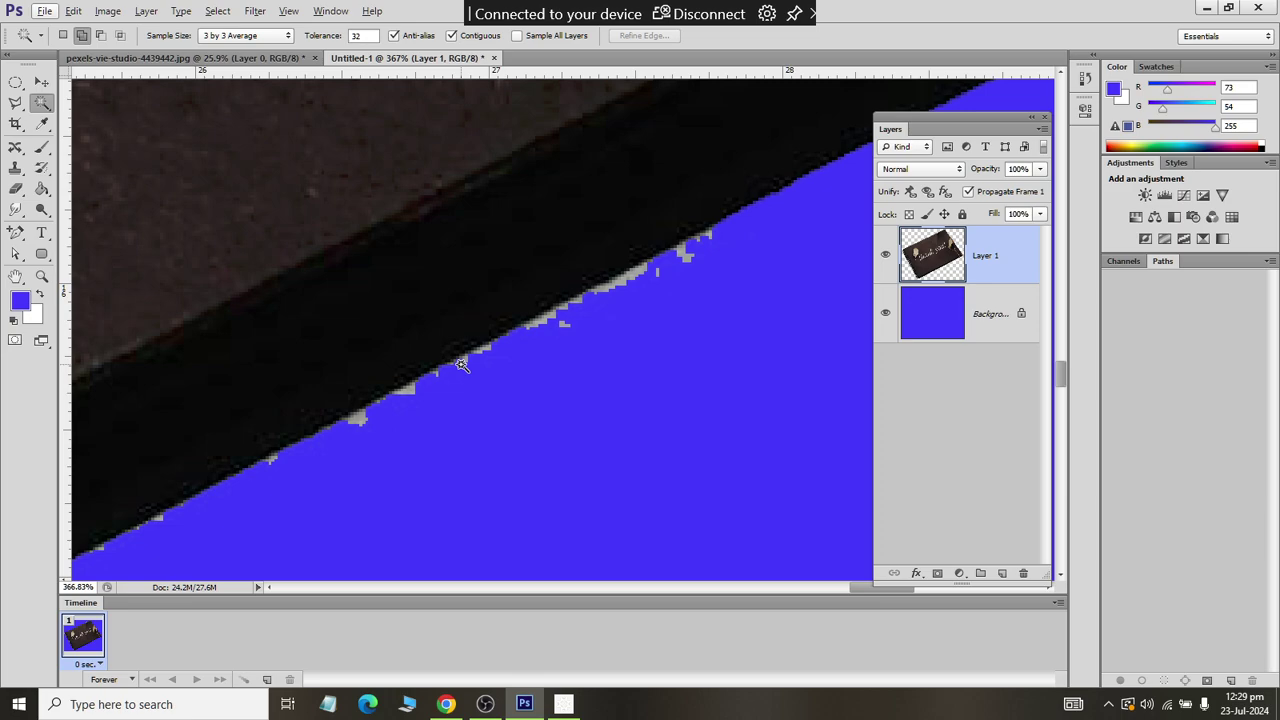
{"action": "scroll", "coordinate": [645, 285], "scroll_direction": "up", "scroll_amount": 5}
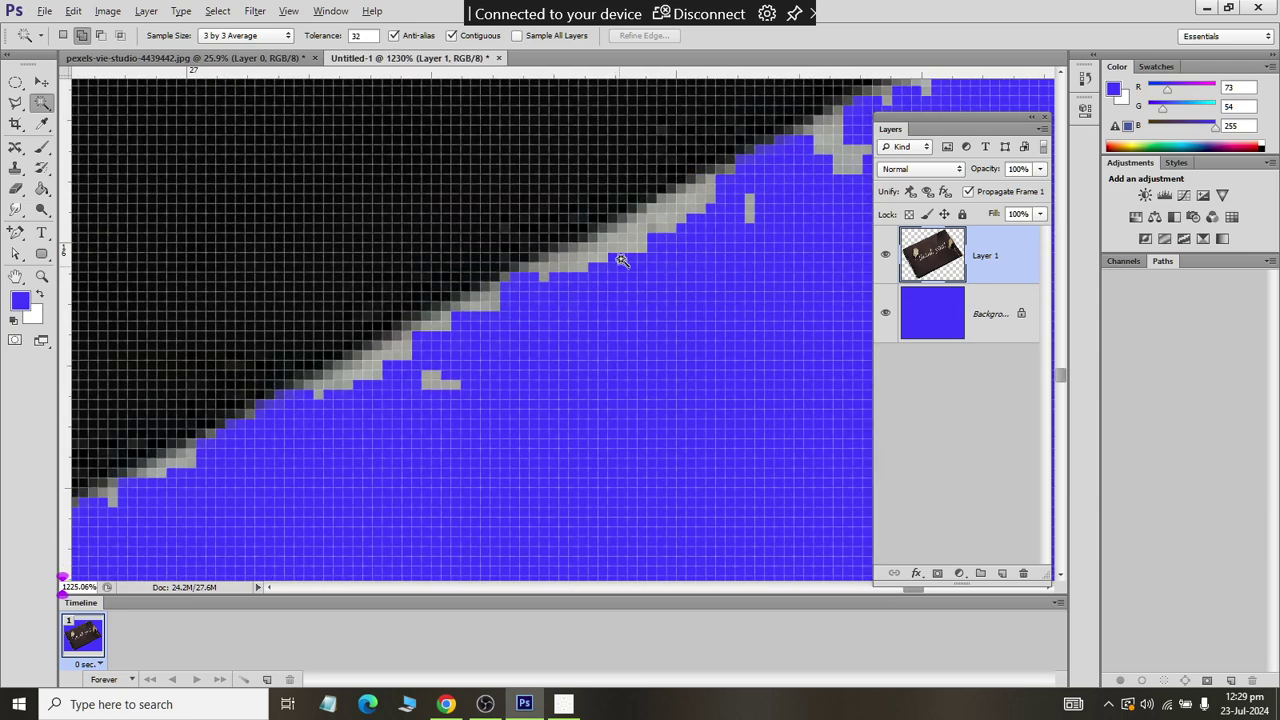
{"action": "left_click", "coordinate": [628, 250]}
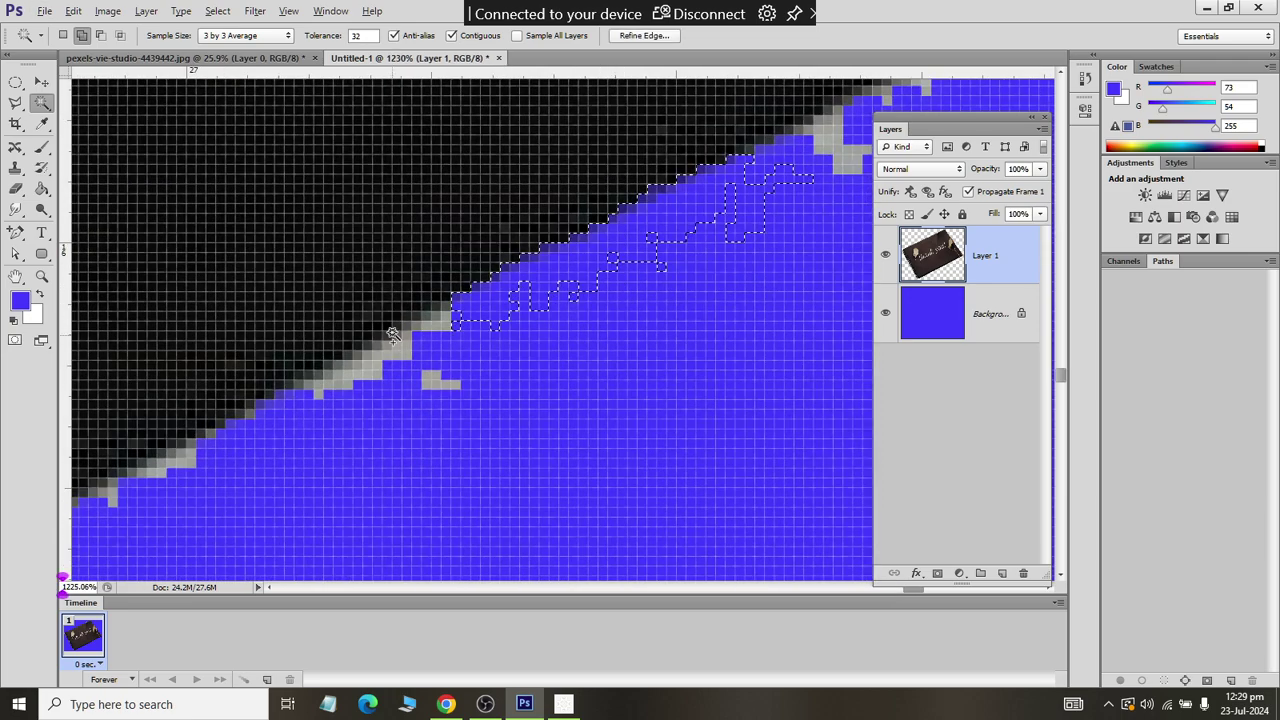
{"action": "key", "text": "Delete"}
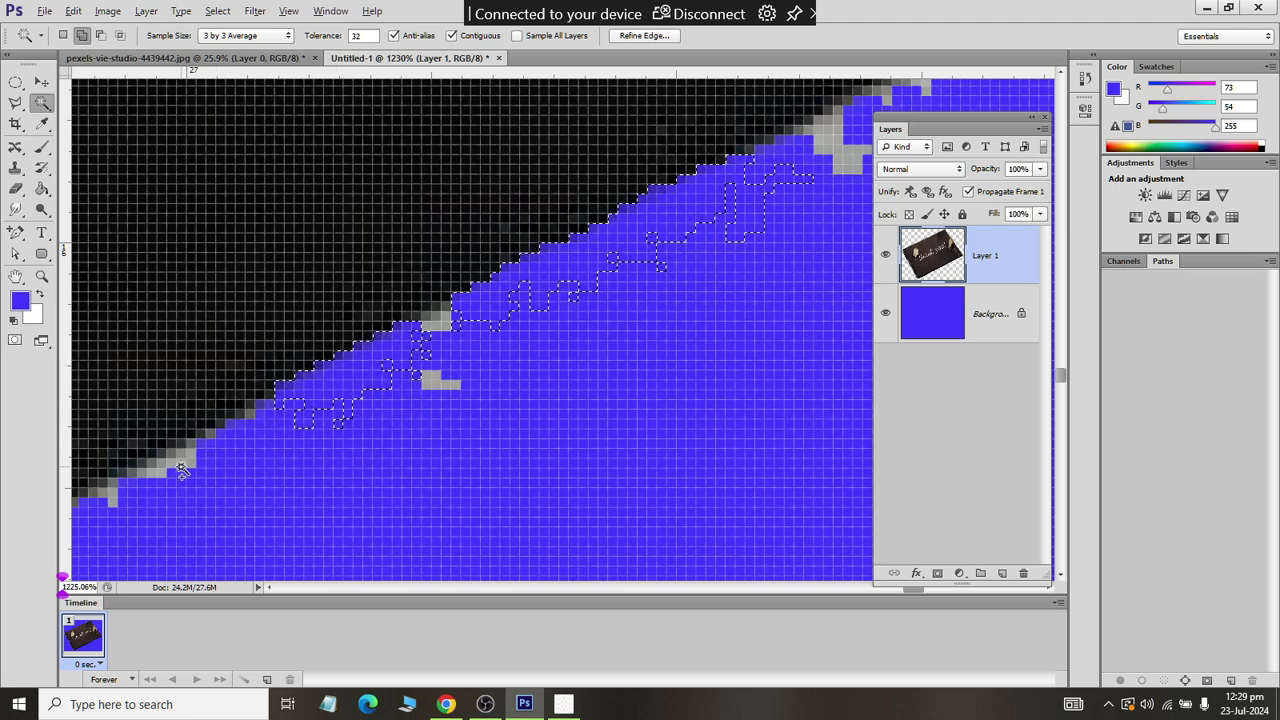
{"action": "left_click", "coordinate": [182, 470]}
{"action": "key", "text": "Delete"}
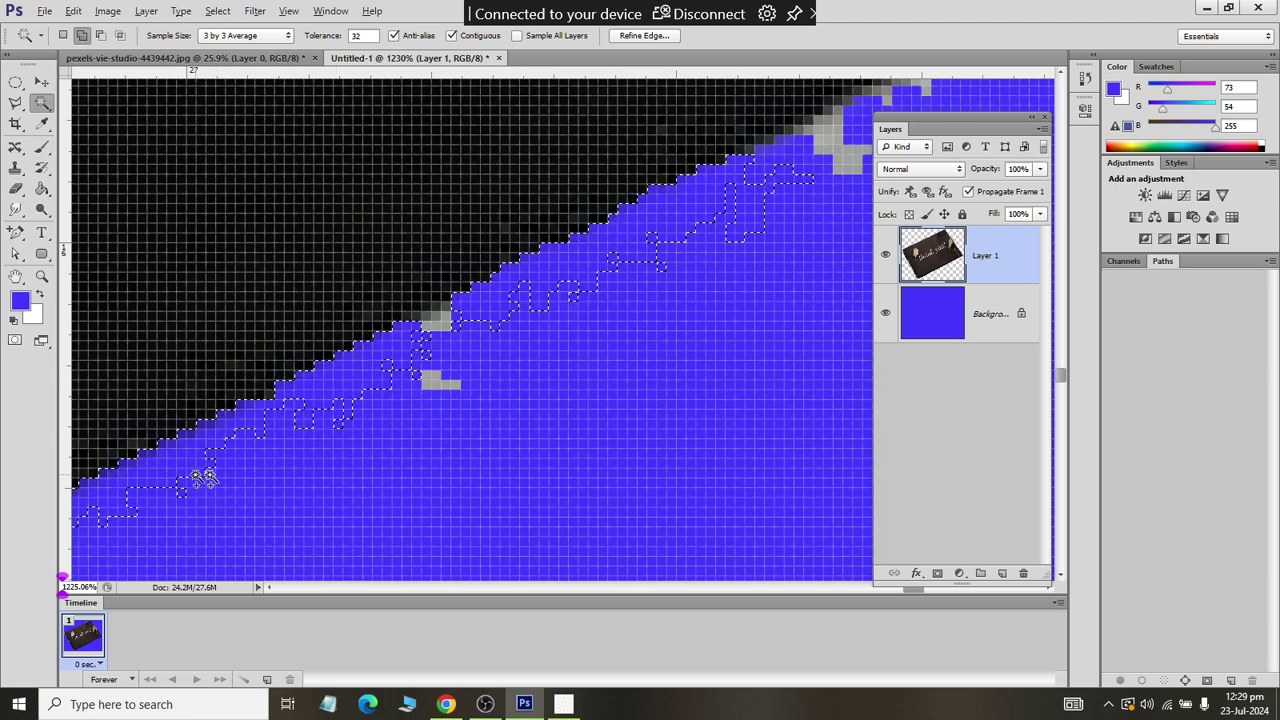
- Delete the leftover grey specks between and beside the cleared fringe sections with the Magic Wand, and clear the selection
{"action": "left_click", "coordinate": [440, 384]}
{"action": "key", "text": "Delete"}
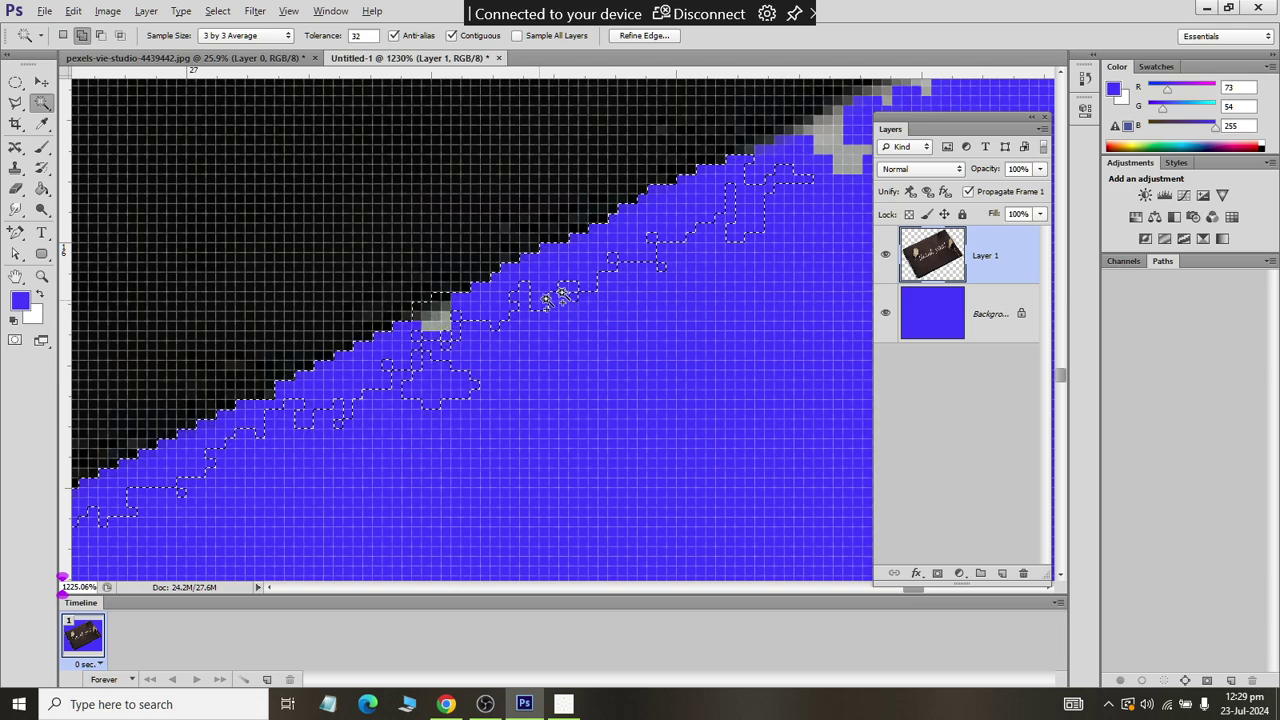
{"action": "key", "text": "Delete"}
{"action": "left_click", "coordinate": [830, 155]}
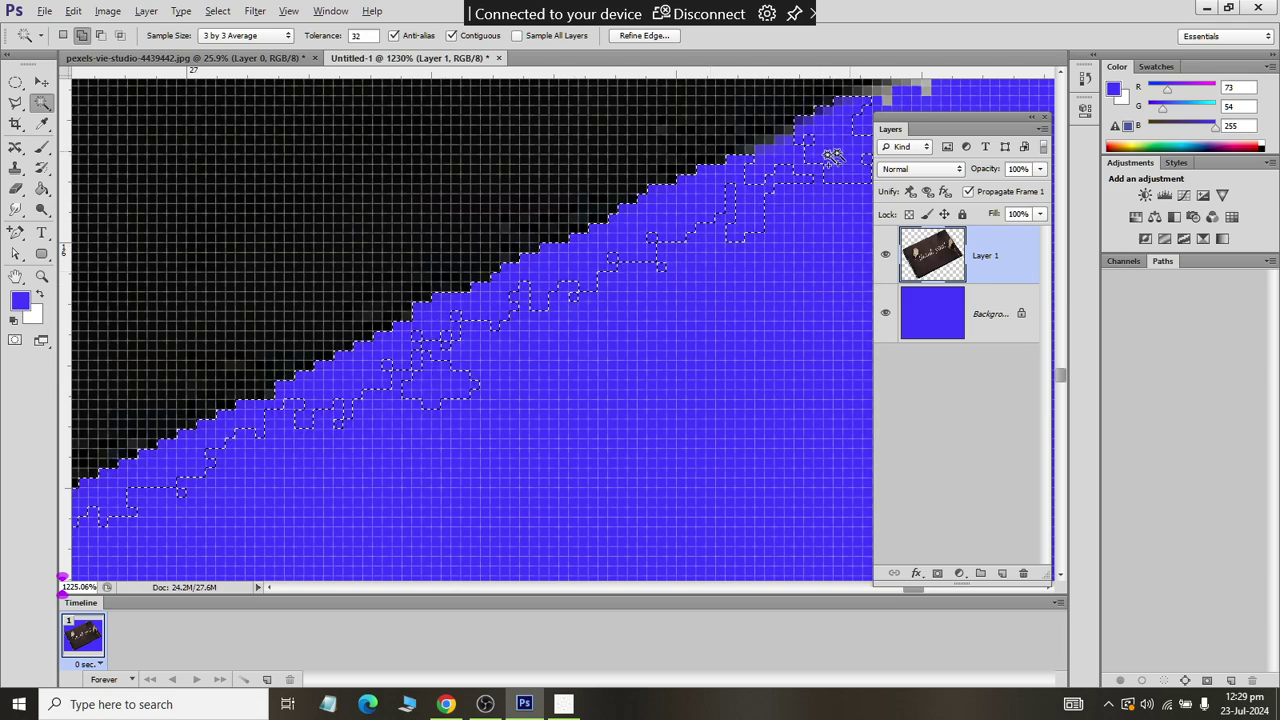
{"action": "scroll", "coordinate": [750, 175], "scroll_direction": "up", "scroll_amount": 2}
{"action": "scroll", "coordinate": [750, 175], "scroll_direction": "right", "scroll_amount": 2}
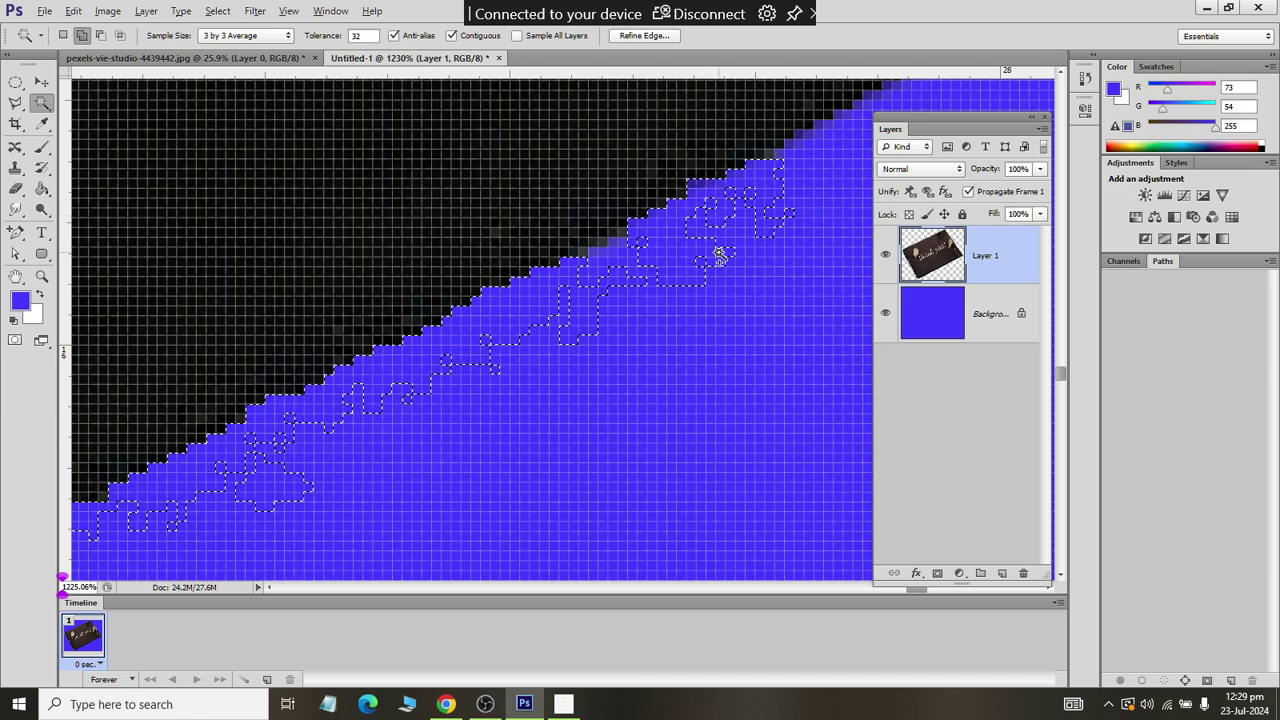
{"action": "key", "text": "ctrl+d"}
- Step back through the history to undo the fringe-pixel deletions along the notebook's lower edge, and deselect
{"action": "scroll", "coordinate": [700, 251], "scroll_direction": "down", "scroll_amount": 6}
{"action": "scroll", "coordinate": [680, 310], "scroll_direction": "down", "scroll_amount": 3}
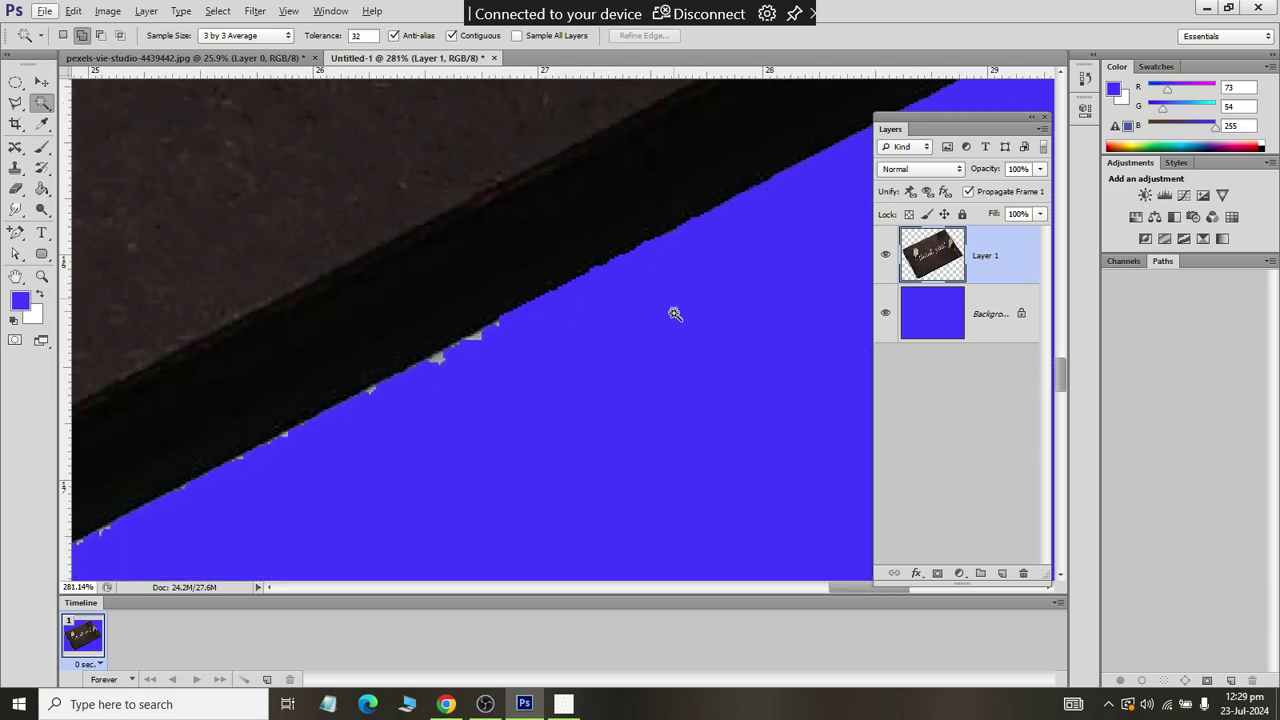
{"action": "scroll", "coordinate": [655, 318], "scroll_direction": "down", "scroll_amount": 1}
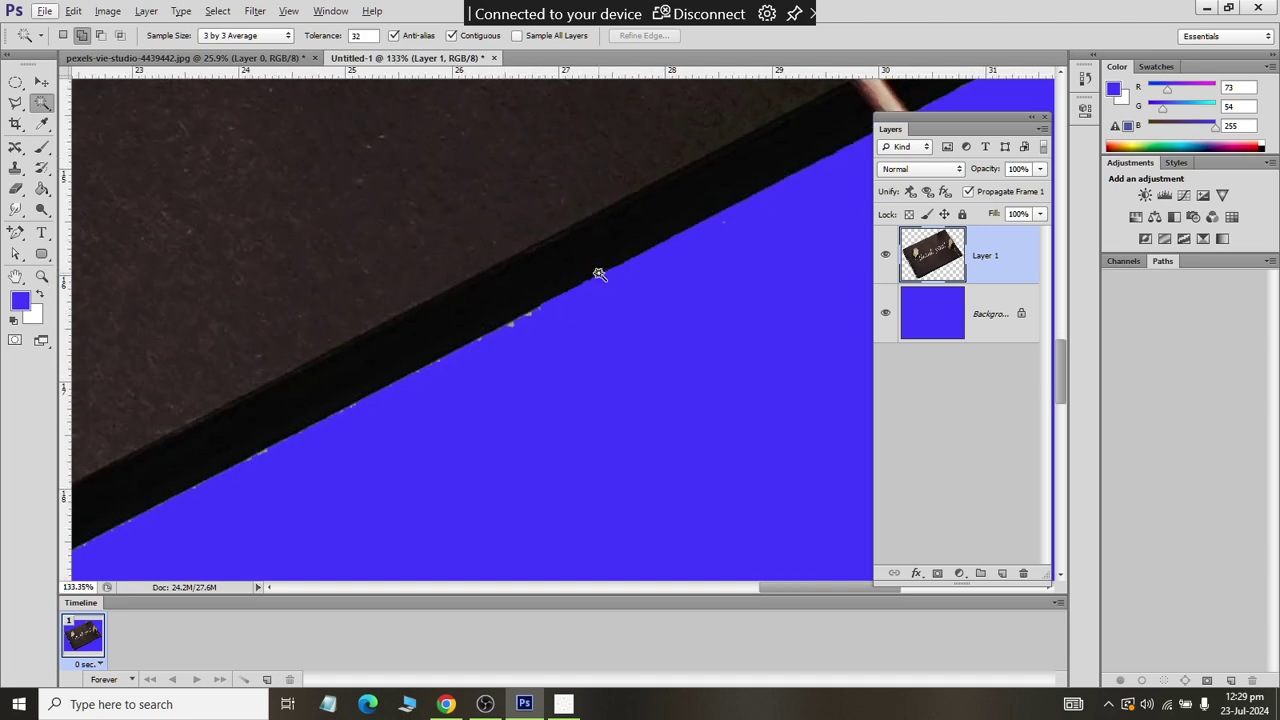
{"action": "scroll", "coordinate": [700, 251], "scroll_direction": "down", "scroll_amount": 4}
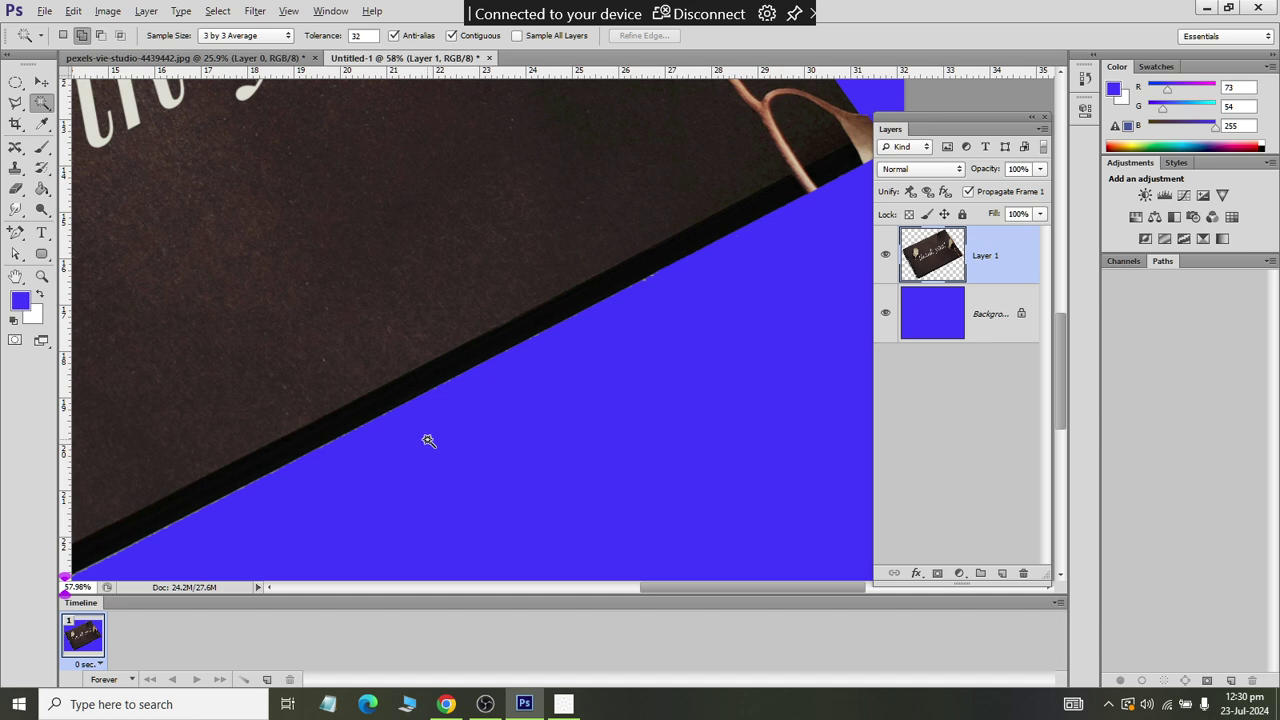
{"action": "scroll", "coordinate": [565, 337], "scroll_direction": "up", "scroll_amount": 1}
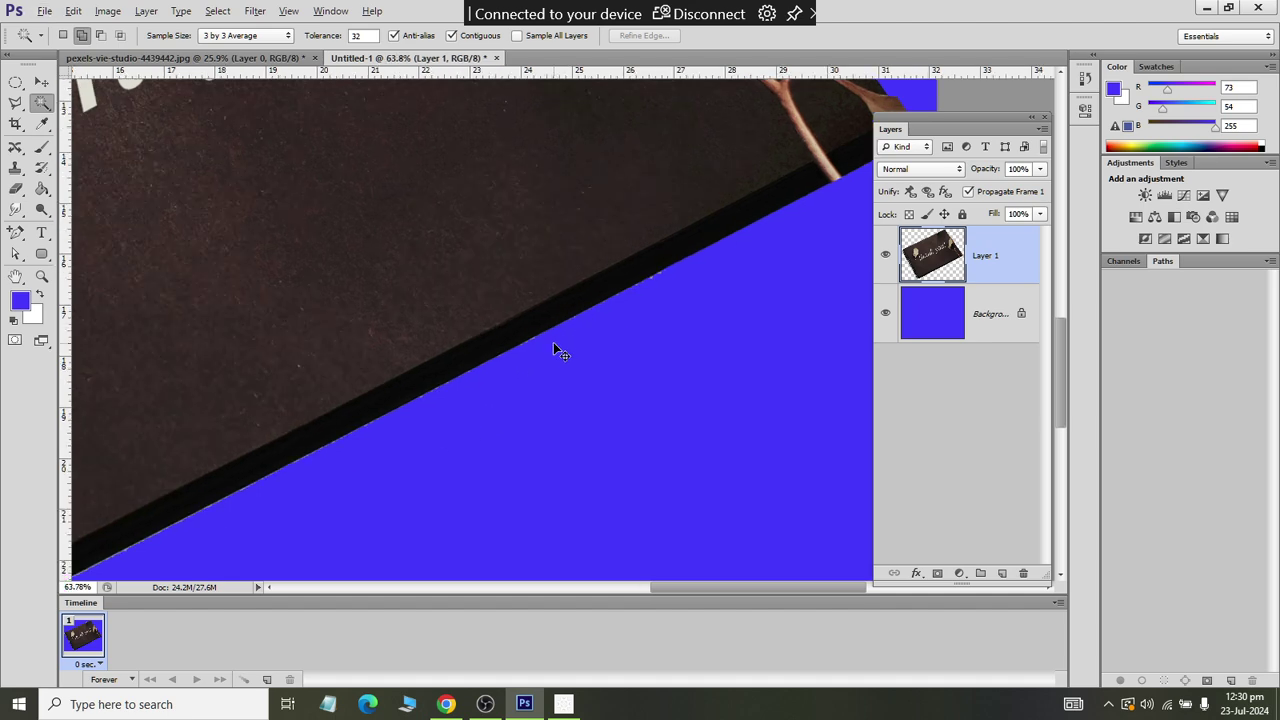
{"action": "left_click", "coordinate": [74, 11]}
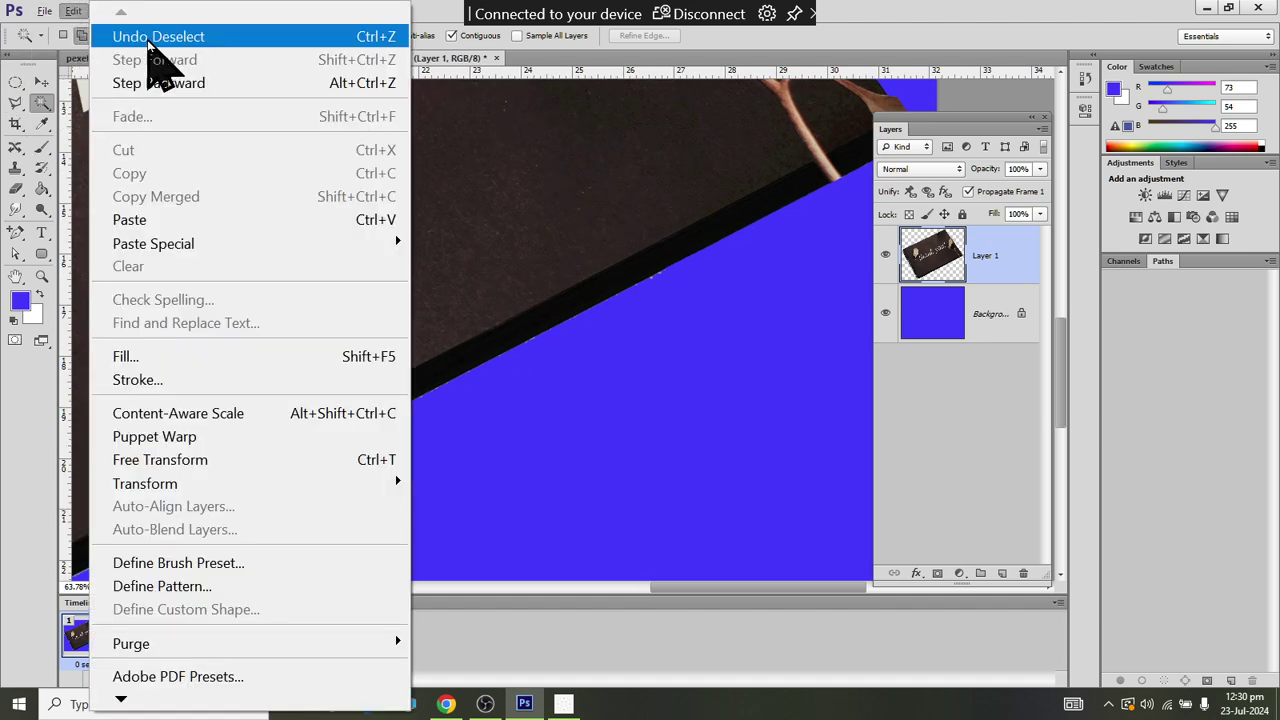
{"action": "left_click", "coordinate": [150, 40]}
{"action": "left_click", "coordinate": [74, 11]}
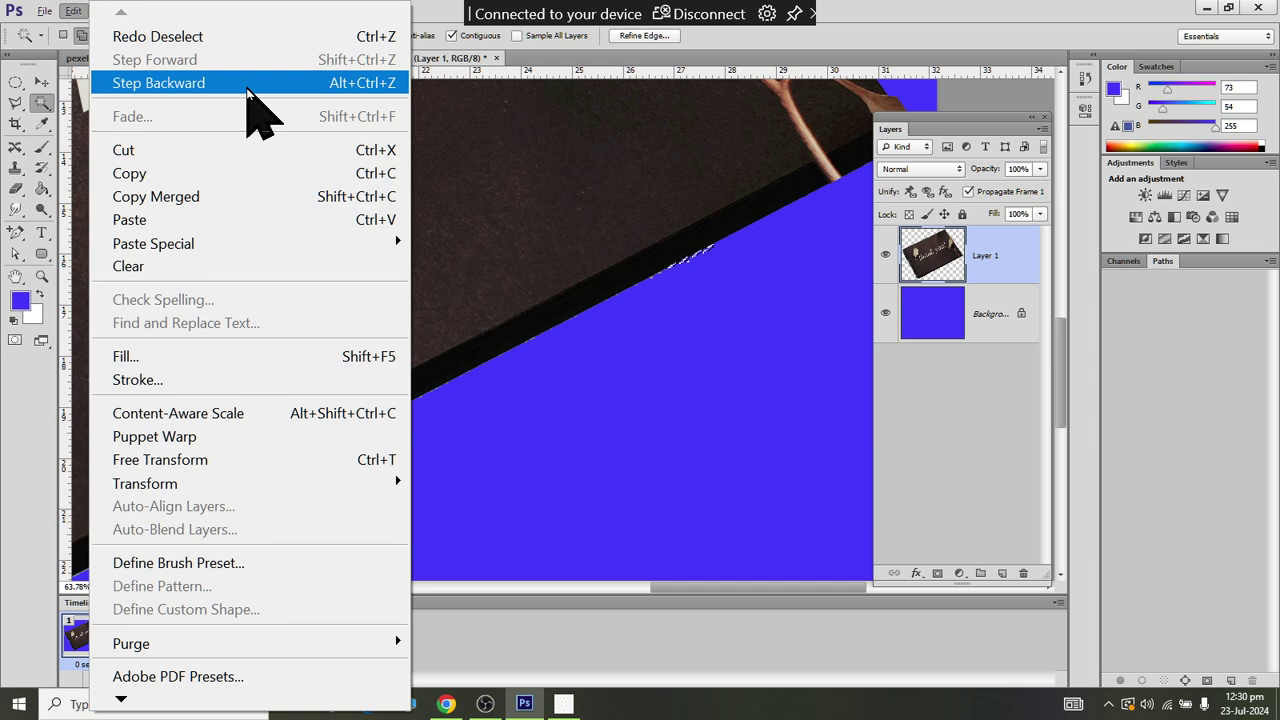
{"action": "left_click", "coordinate": [158, 83]}
{"action": "scroll", "coordinate": [766, 229], "scroll_direction": "up", "scroll_amount": 5}
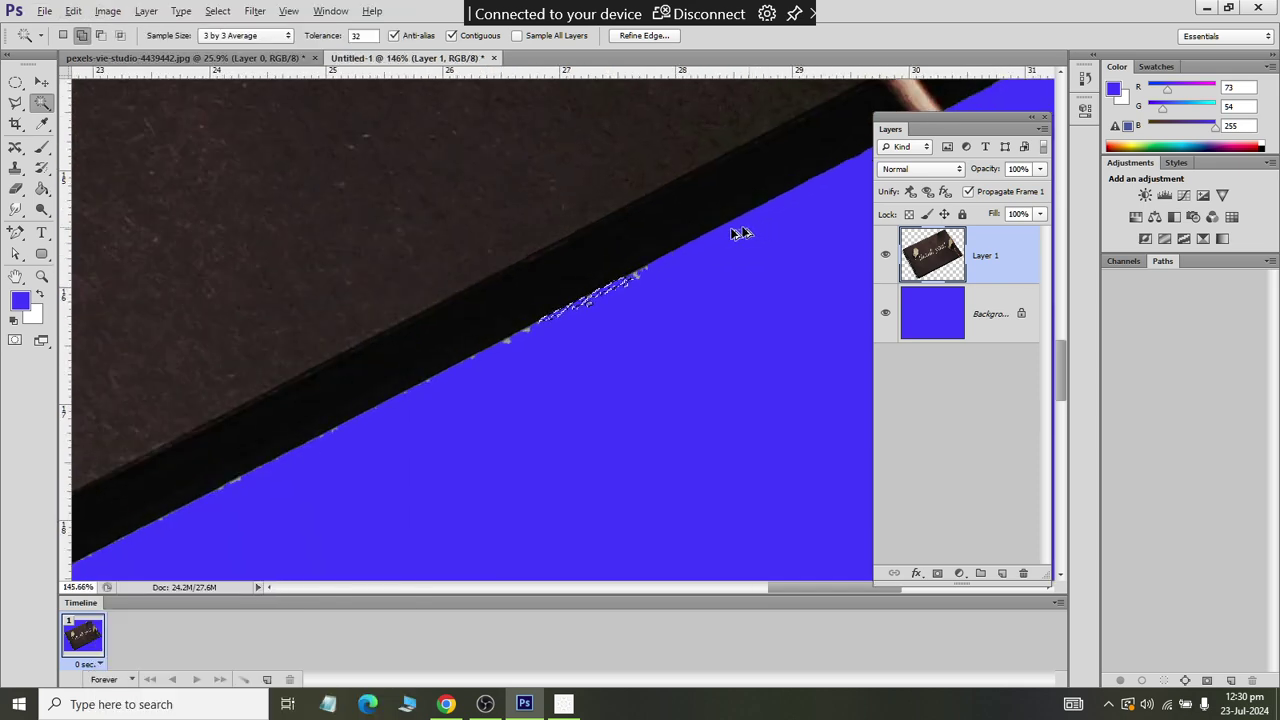
{"action": "scroll", "coordinate": [604, 285], "scroll_direction": "up", "scroll_amount": 7}
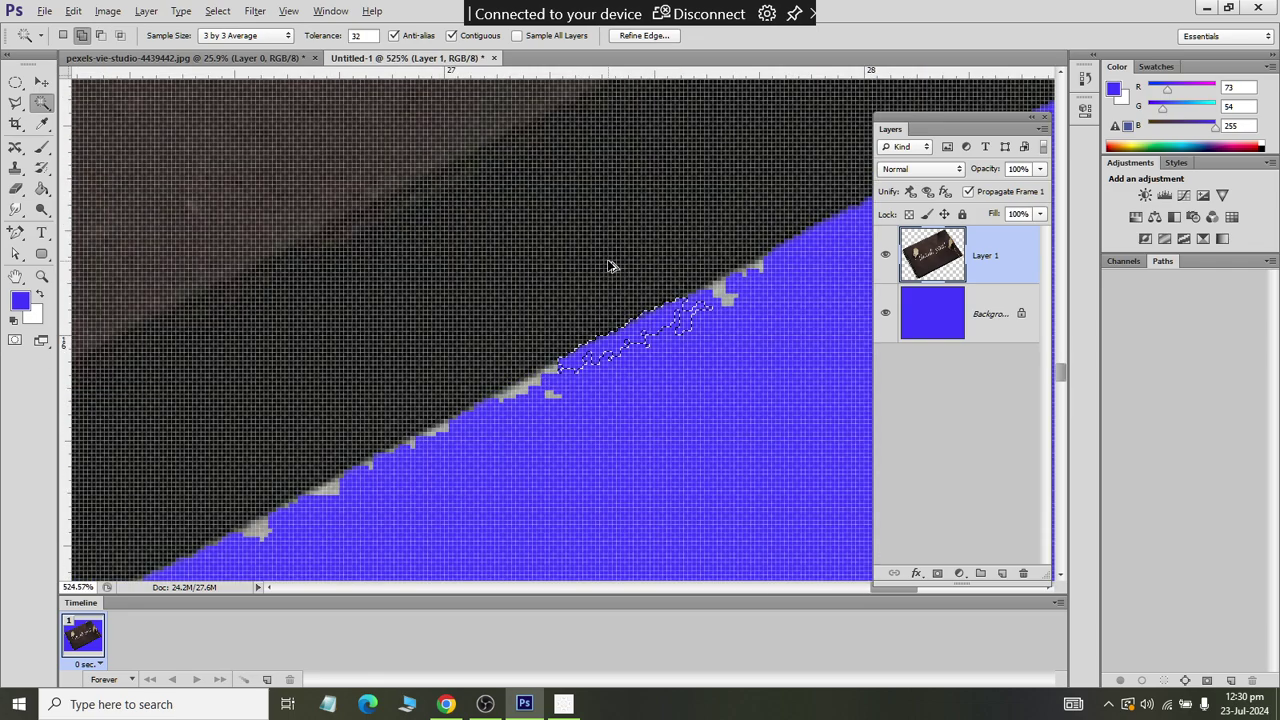
{"action": "key", "text": "ctrl+d"}
- Undo the deletion of the grey strip beside the stem on the notebook's lower edge, and clear the selection
{"action": "scroll", "coordinate": [608, 262], "scroll_direction": "down", "scroll_amount": 2}
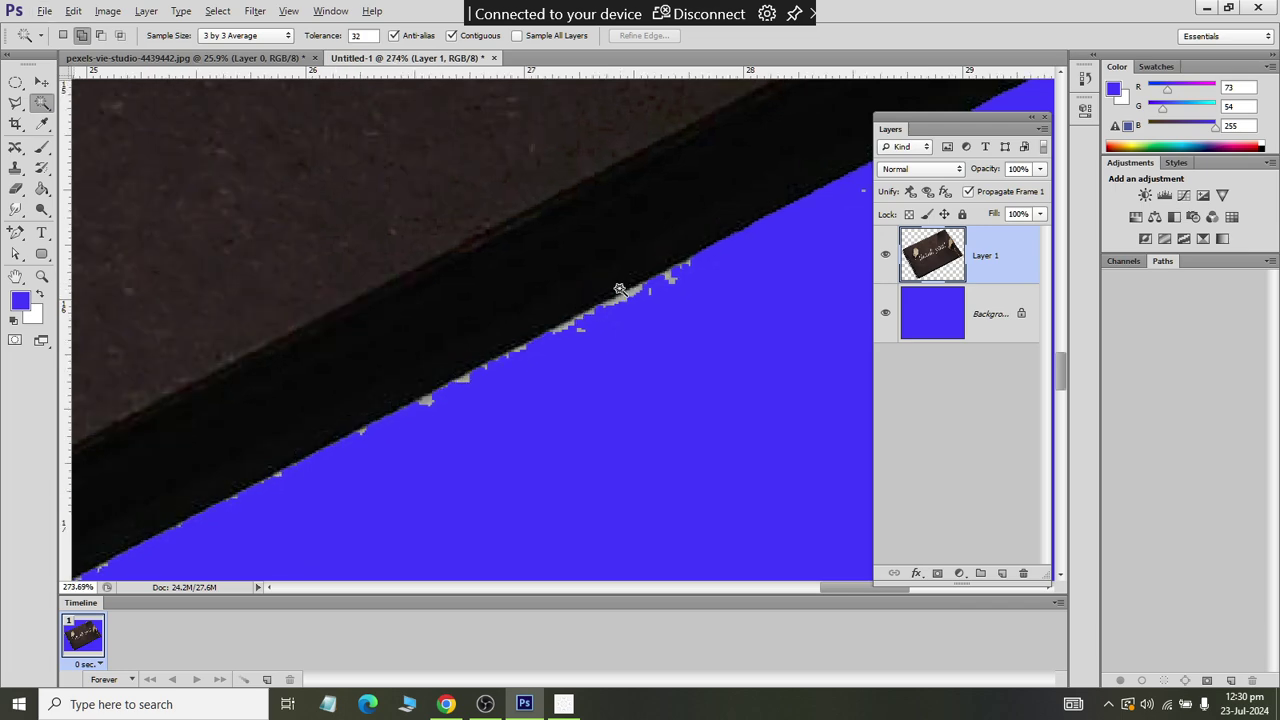
{"action": "scroll", "coordinate": [584, 412], "scroll_direction": "down", "scroll_amount": 3}
{"action": "left_click", "coordinate": [595, 402]}
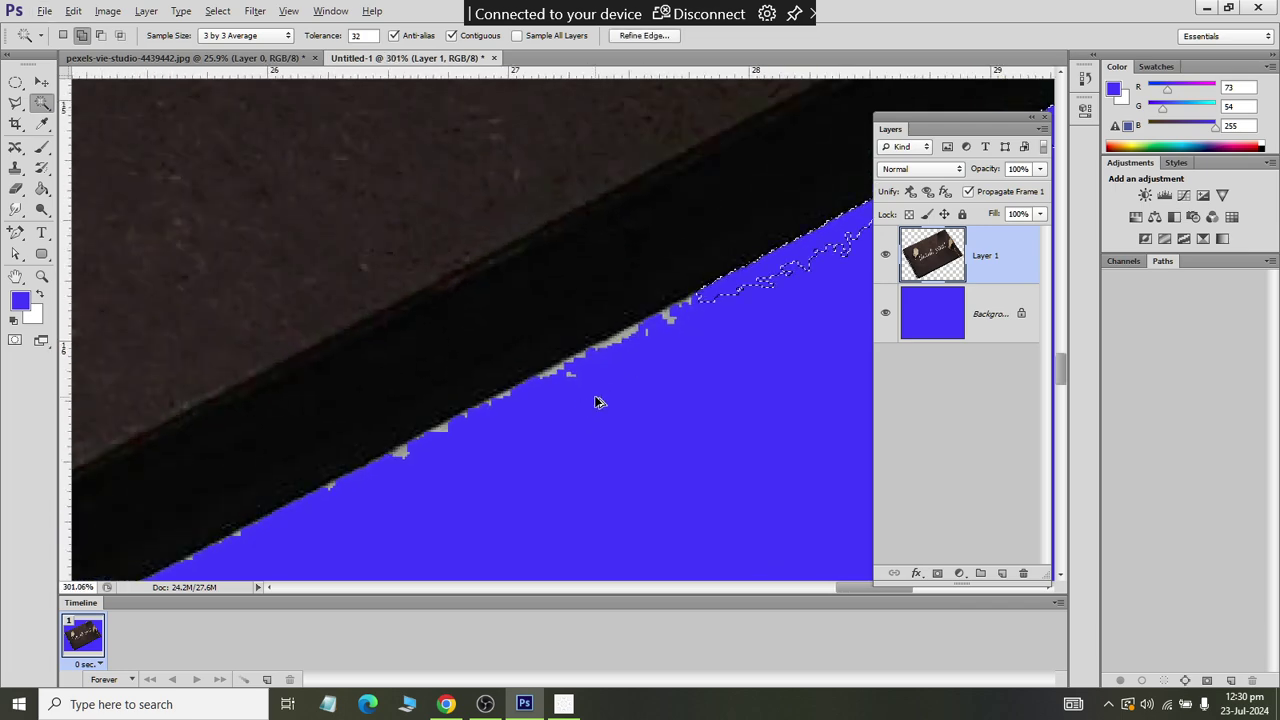
{"action": "scroll", "coordinate": [591, 397], "scroll_direction": "down", "scroll_amount": 1}
{"action": "scroll", "coordinate": [640, 383], "scroll_direction": "down", "scroll_amount": 2}
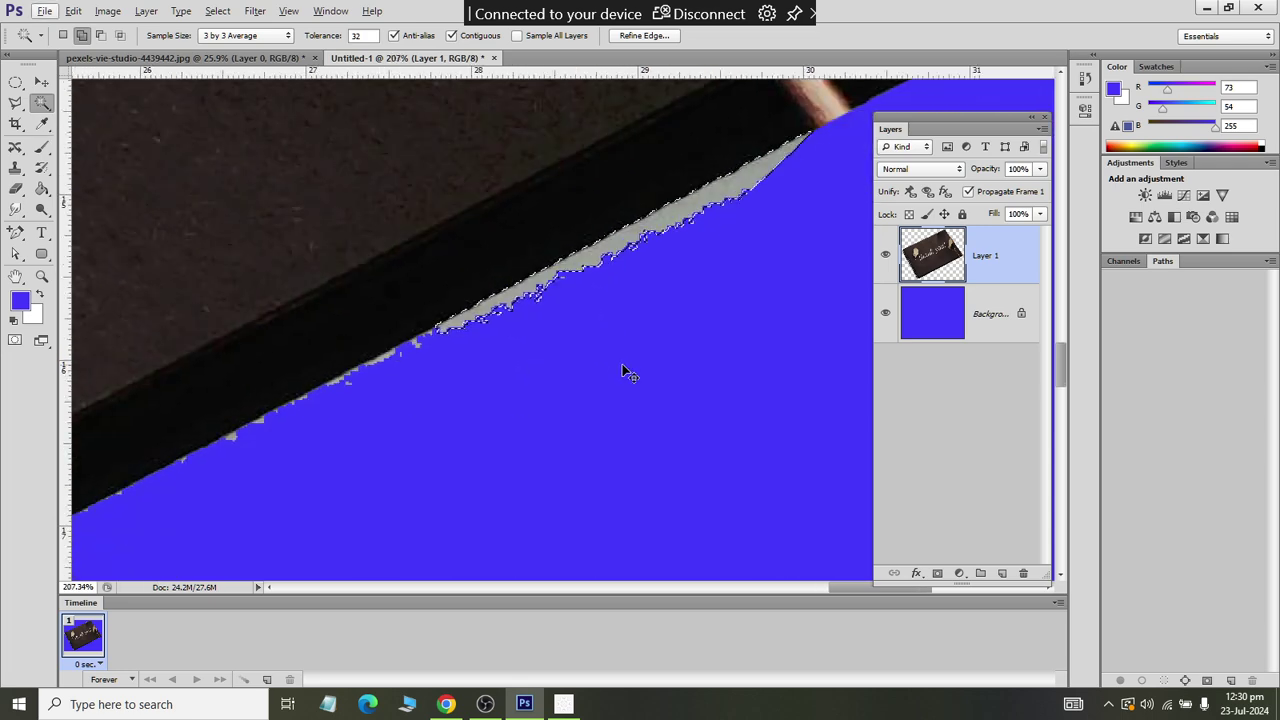
{"action": "key", "text": "ctrl+d"}
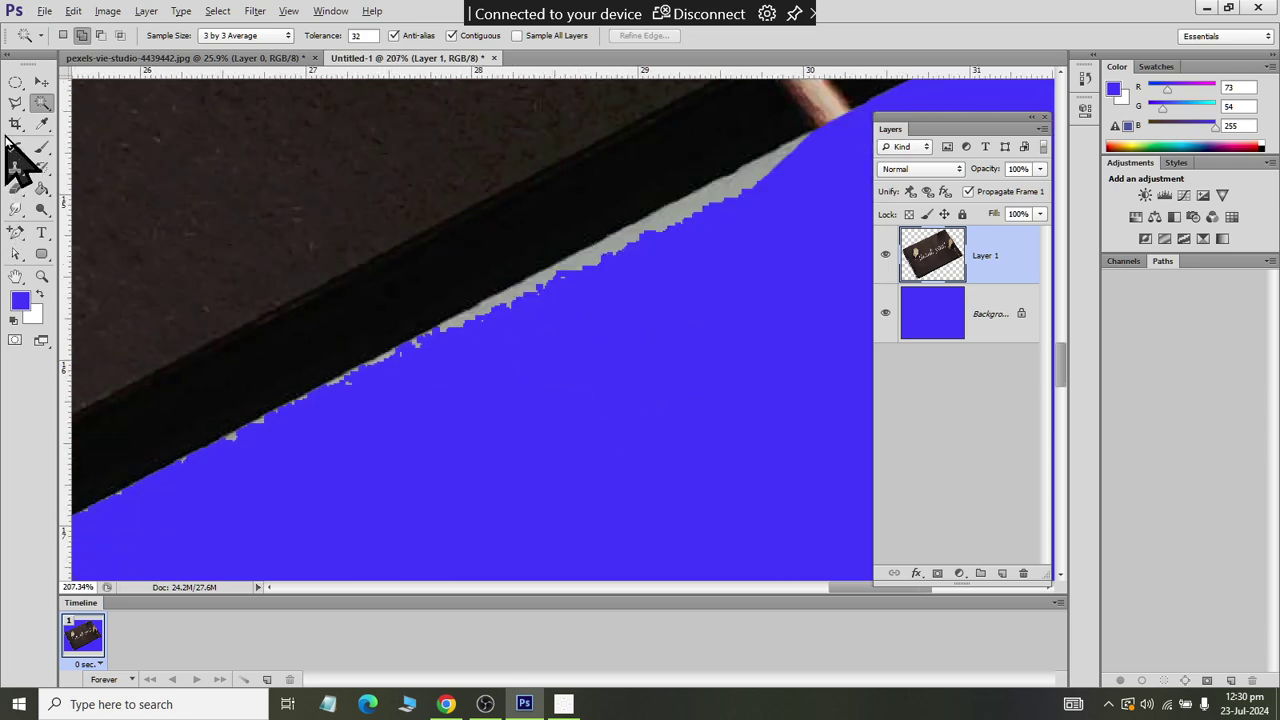
- Try to outline the grey strip along the notebook's lower edge with the Polygonal Lasso, starting beside the stem
{"action": "left_click", "coordinate": [15, 102]}
{"action": "scroll", "coordinate": [841, 151], "scroll_direction": "up", "scroll_amount": 1}
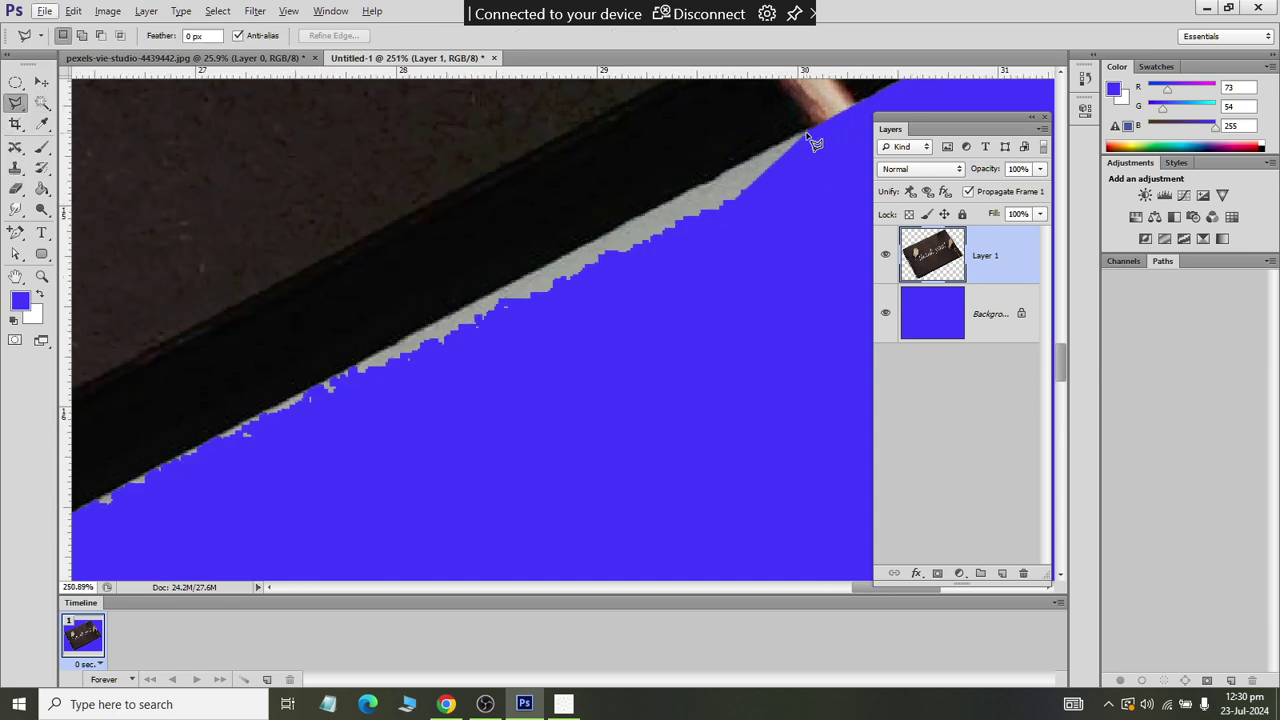
{"action": "left_click", "coordinate": [813, 142]}
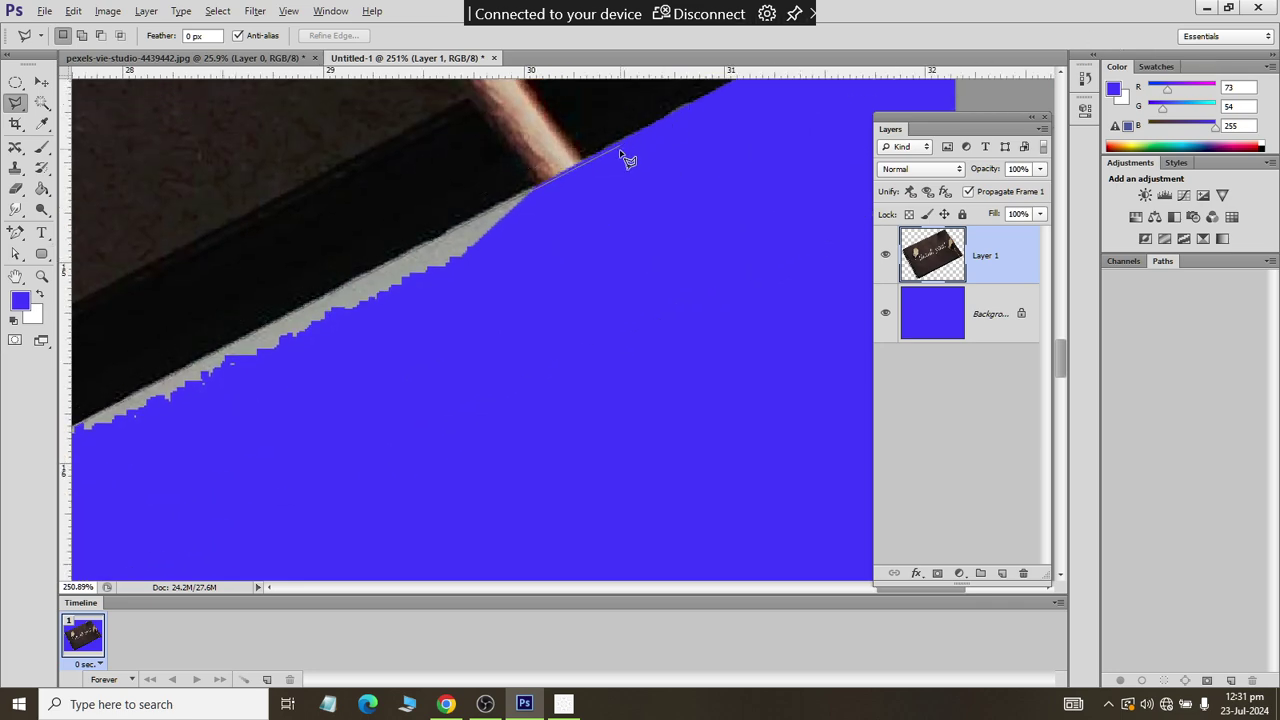
{"action": "left_click", "coordinate": [532, 199]}
{"action": "double_click", "coordinate": [532, 199]}
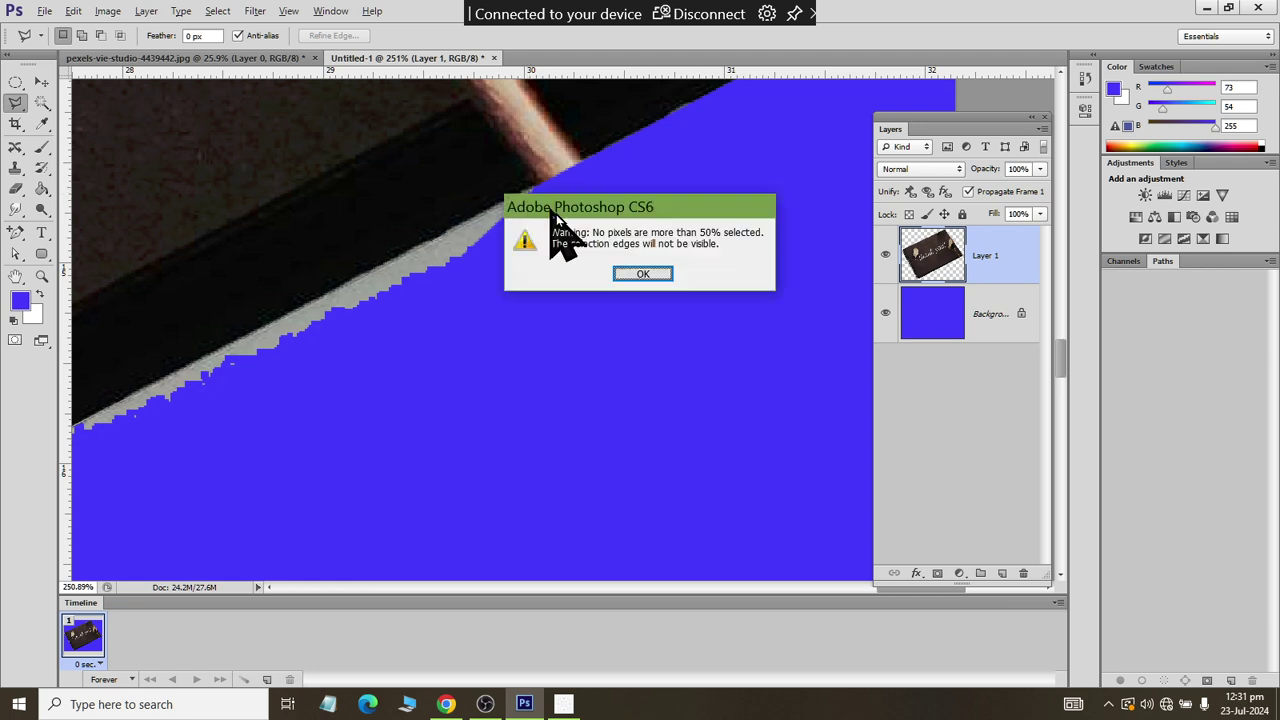
{"action": "left_click", "coordinate": [652, 270]}
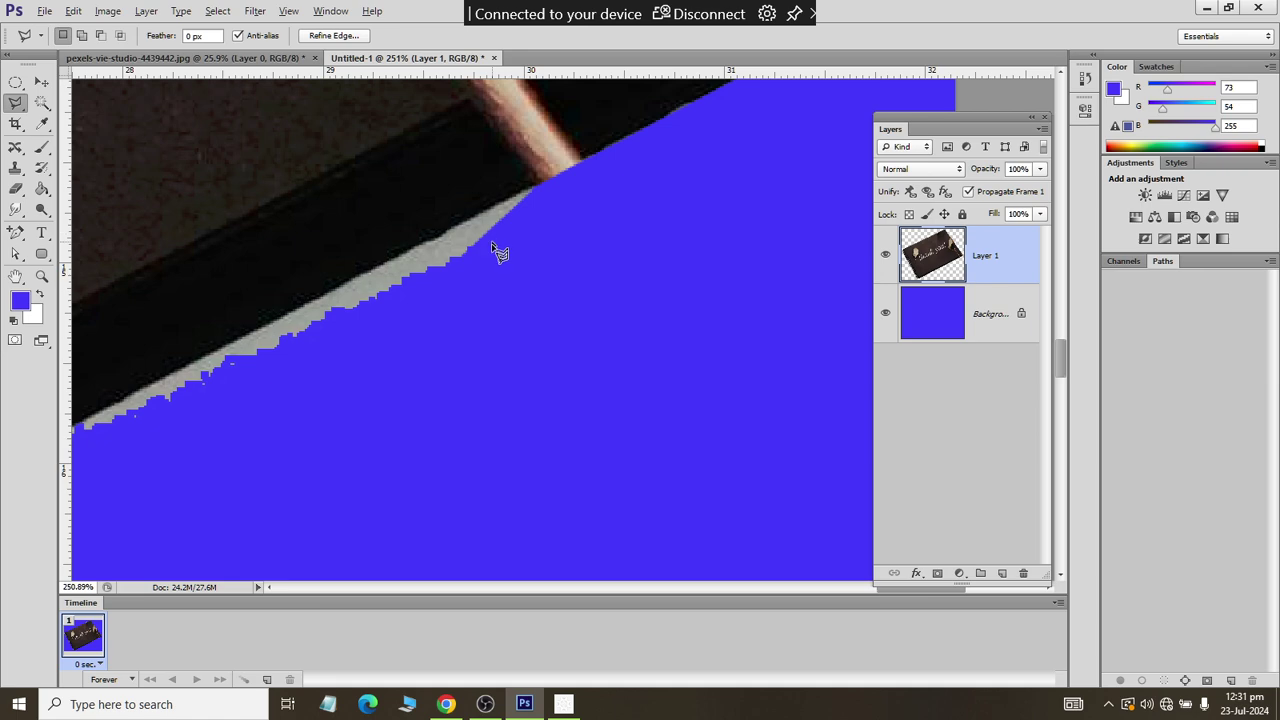
{"action": "scroll", "coordinate": [497, 250], "scroll_direction": "down", "scroll_amount": 5}
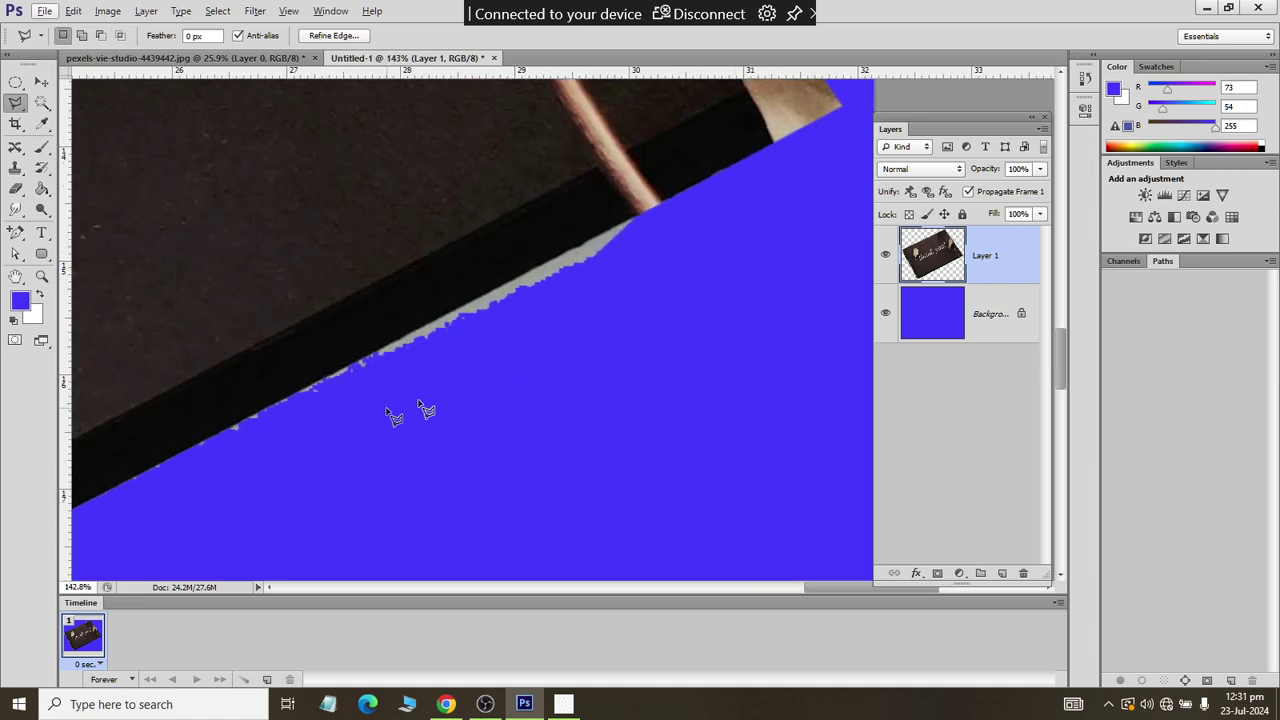
- Inspect the notebook's lower edge from the stem to the spiral corner for leftover grey fringe
{"action": "scroll", "coordinate": [552, 289], "scroll_direction": "up", "scroll_amount": 2}
{"action": "scroll", "coordinate": [648, 226], "scroll_direction": "down", "scroll_amount": 18}
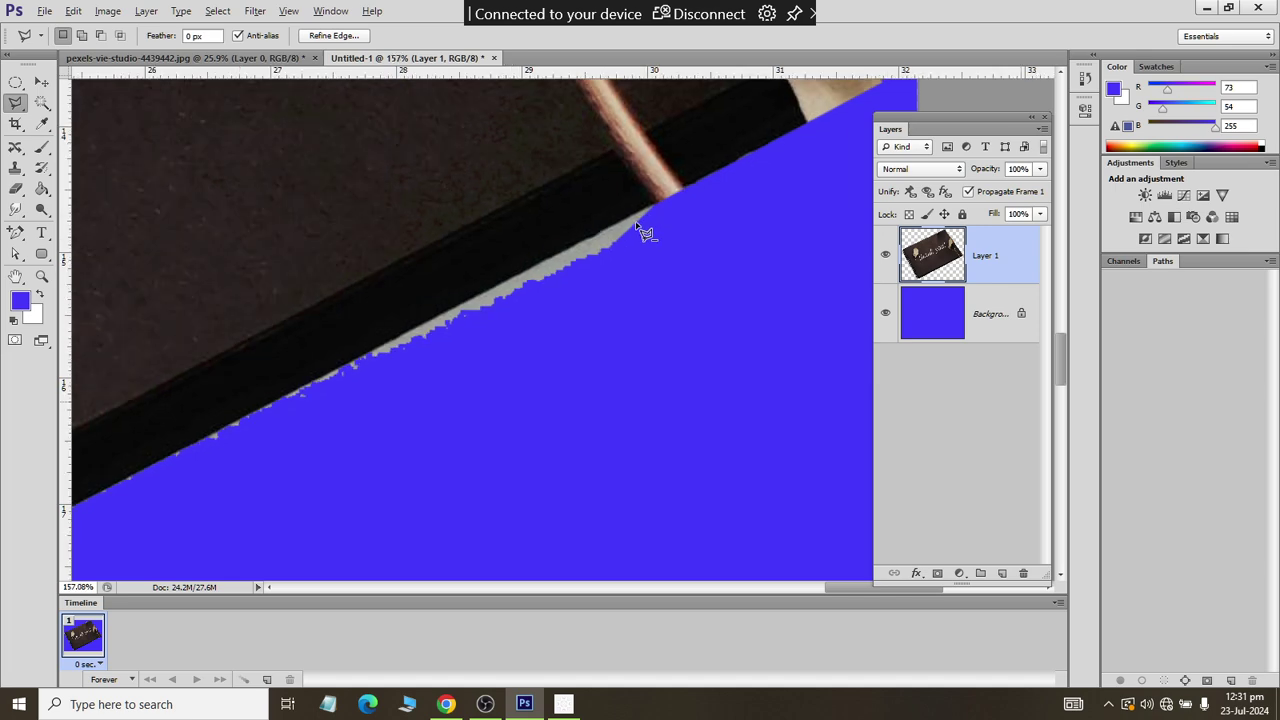
{"action": "scroll", "coordinate": [612, 538], "scroll_direction": "up", "scroll_amount": 1}
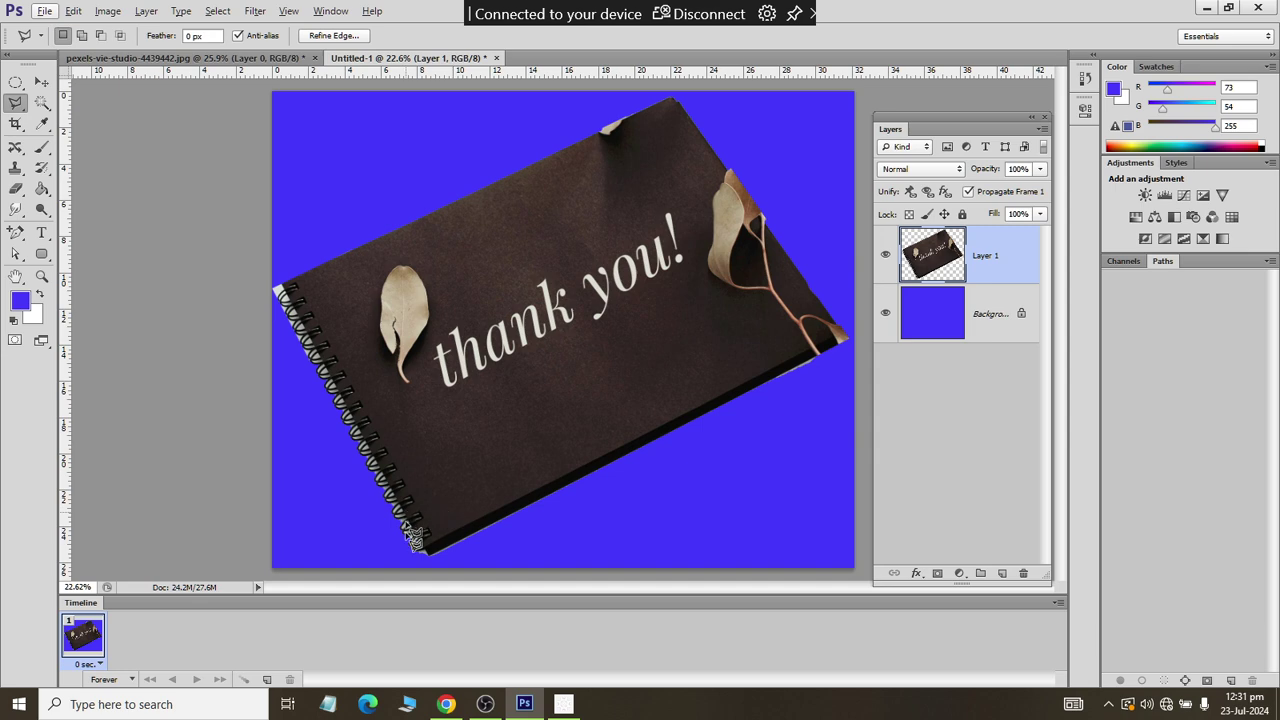
{"action": "scroll", "coordinate": [420, 570], "scroll_direction": "up", "scroll_amount": 2}
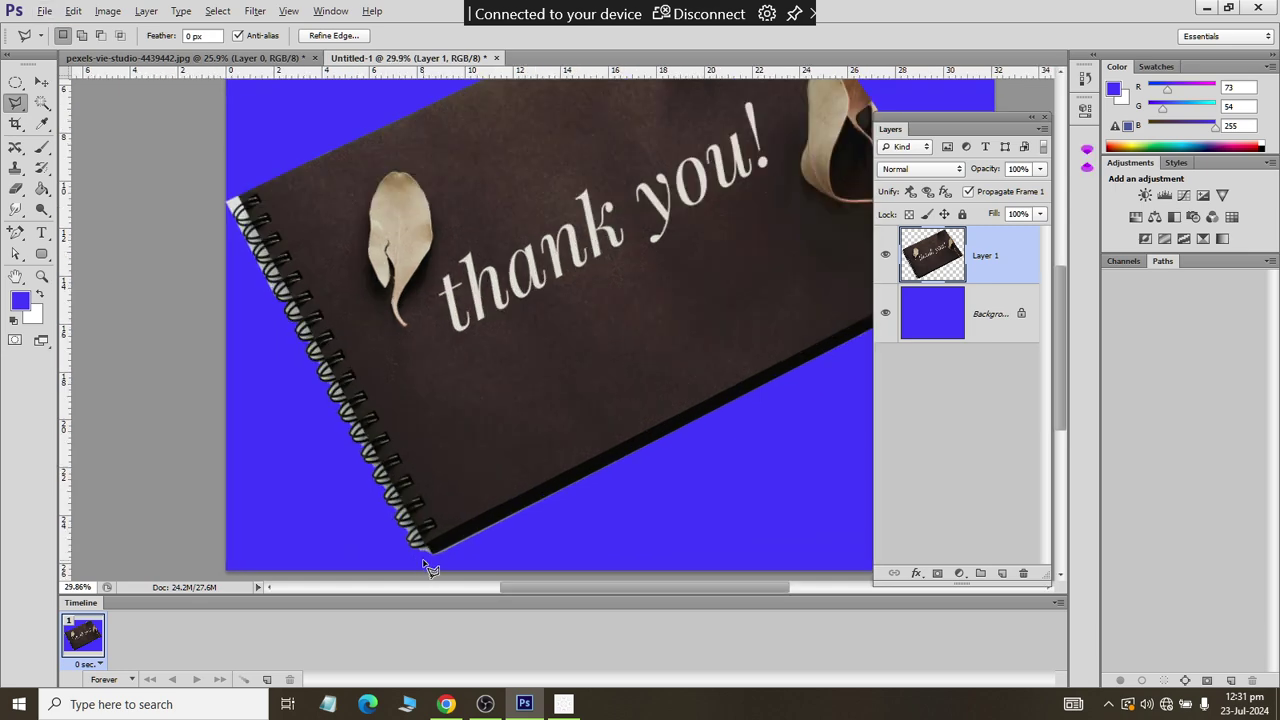
{"action": "scroll", "coordinate": [429, 559], "scroll_direction": "up", "scroll_amount": 2}
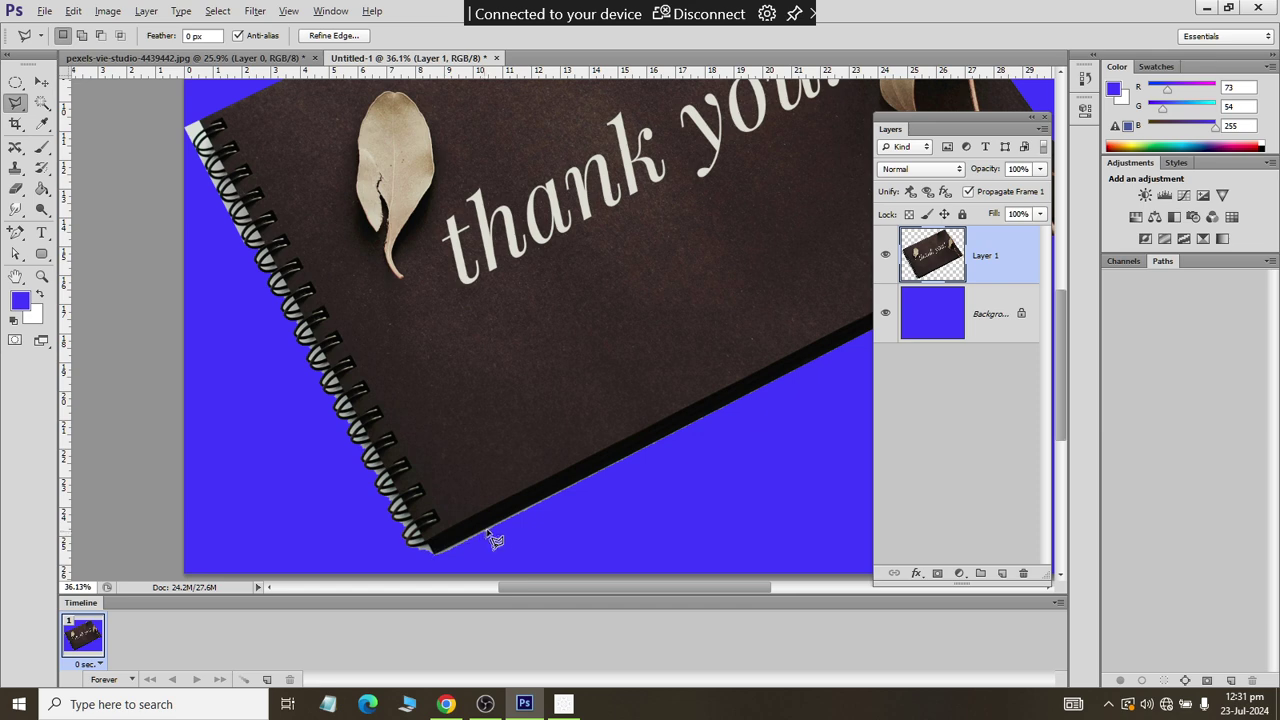
{"action": "scroll", "coordinate": [561, 503], "scroll_direction": "down", "scroll_amount": 2}
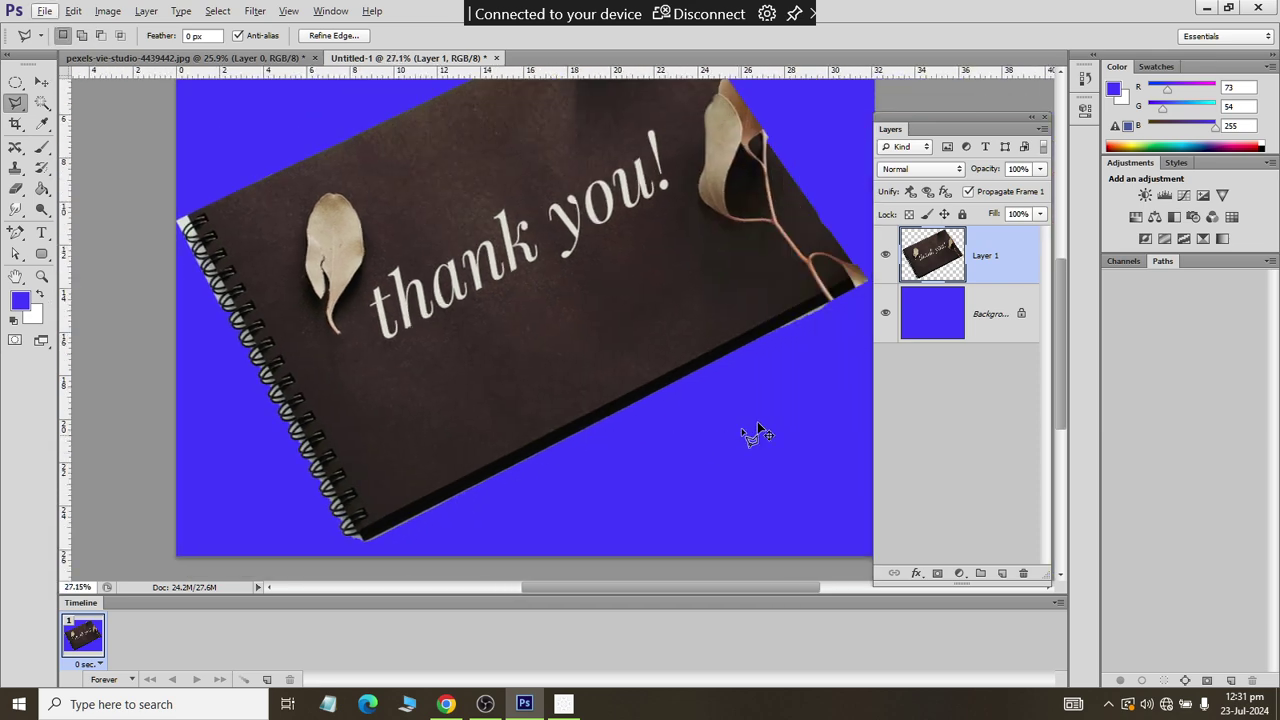
{"action": "scroll", "coordinate": [838, 348], "scroll_direction": "right", "scroll_amount": 2}
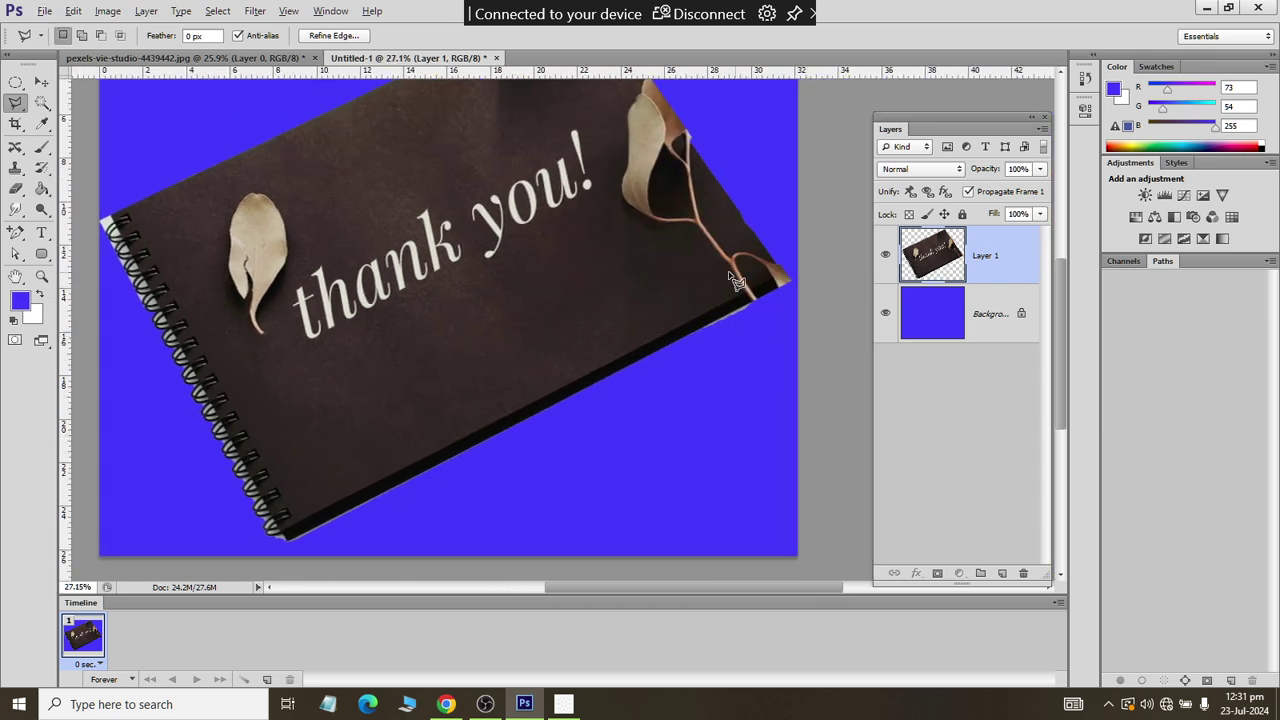
- Outline the grey strip along the notebook's lower edge beside the stem with the Polygonal Lasso, delete it, and deselect
{"action": "scroll", "coordinate": [630, 280], "scroll_direction": "up", "scroll_amount": 10}
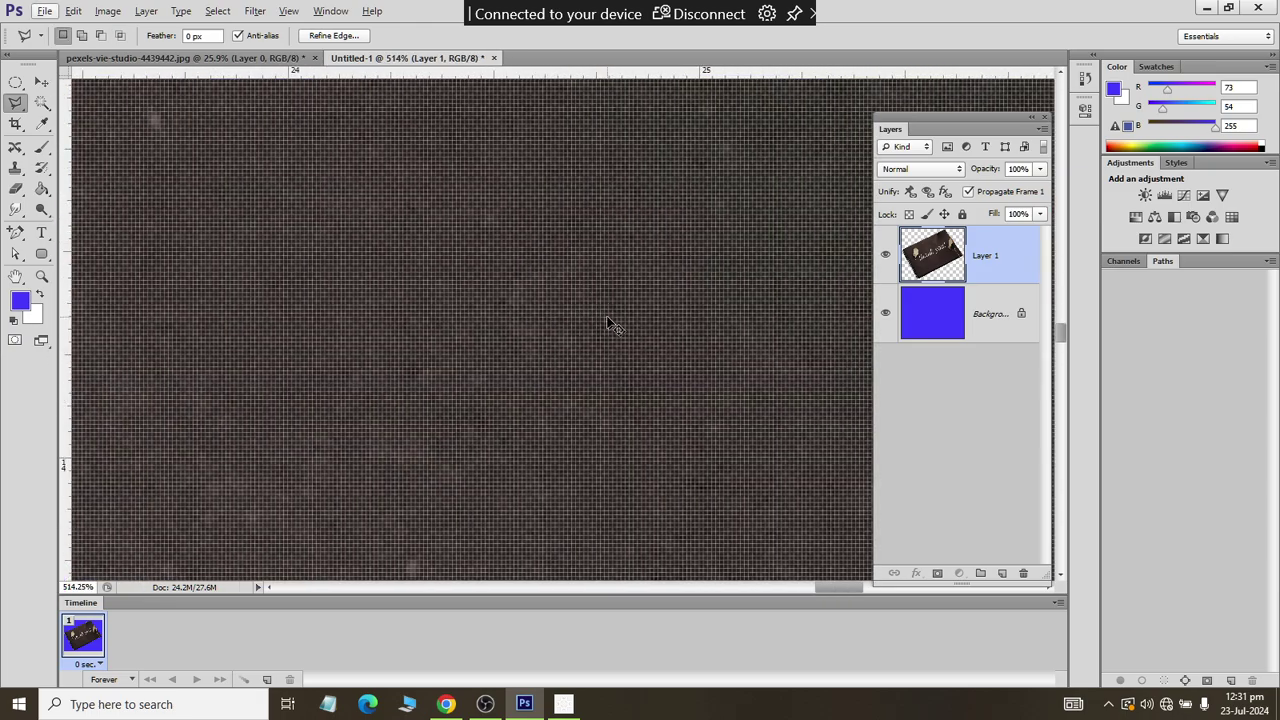
{"action": "scroll", "coordinate": [610, 330], "scroll_direction": "down", "scroll_amount": 5}
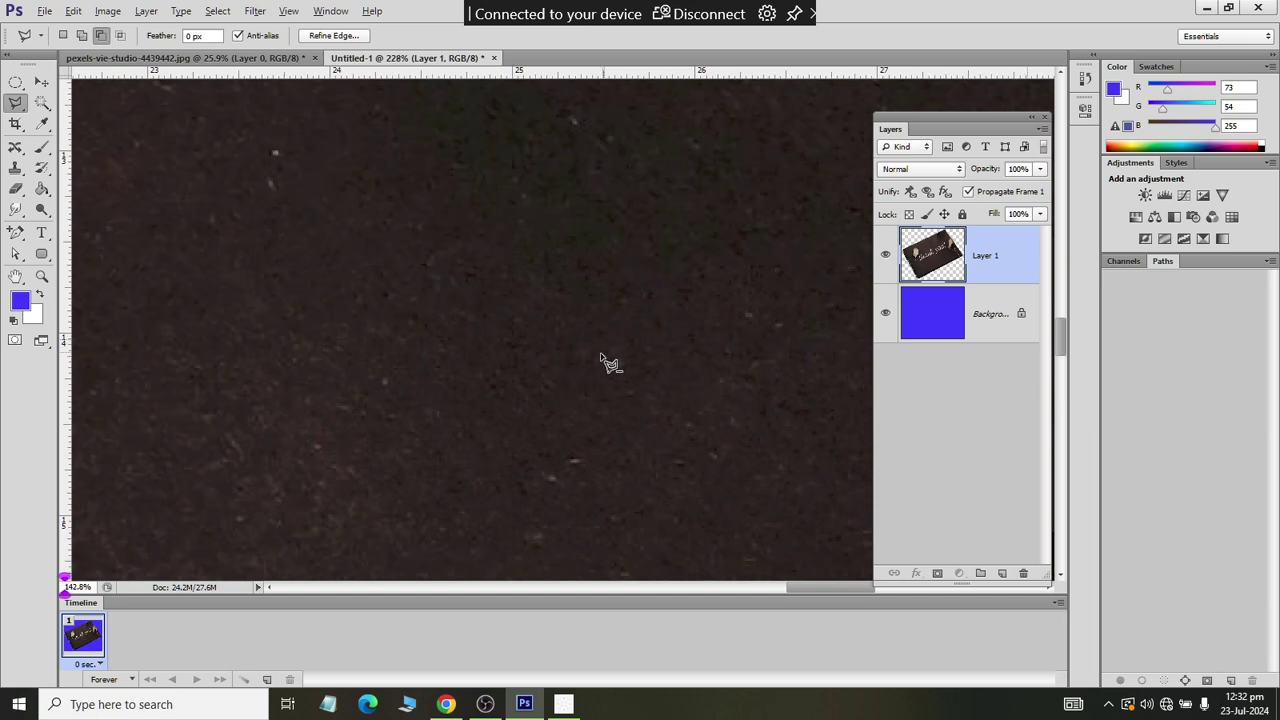
{"action": "scroll", "coordinate": [605, 362], "scroll_direction": "down", "scroll_amount": 3}
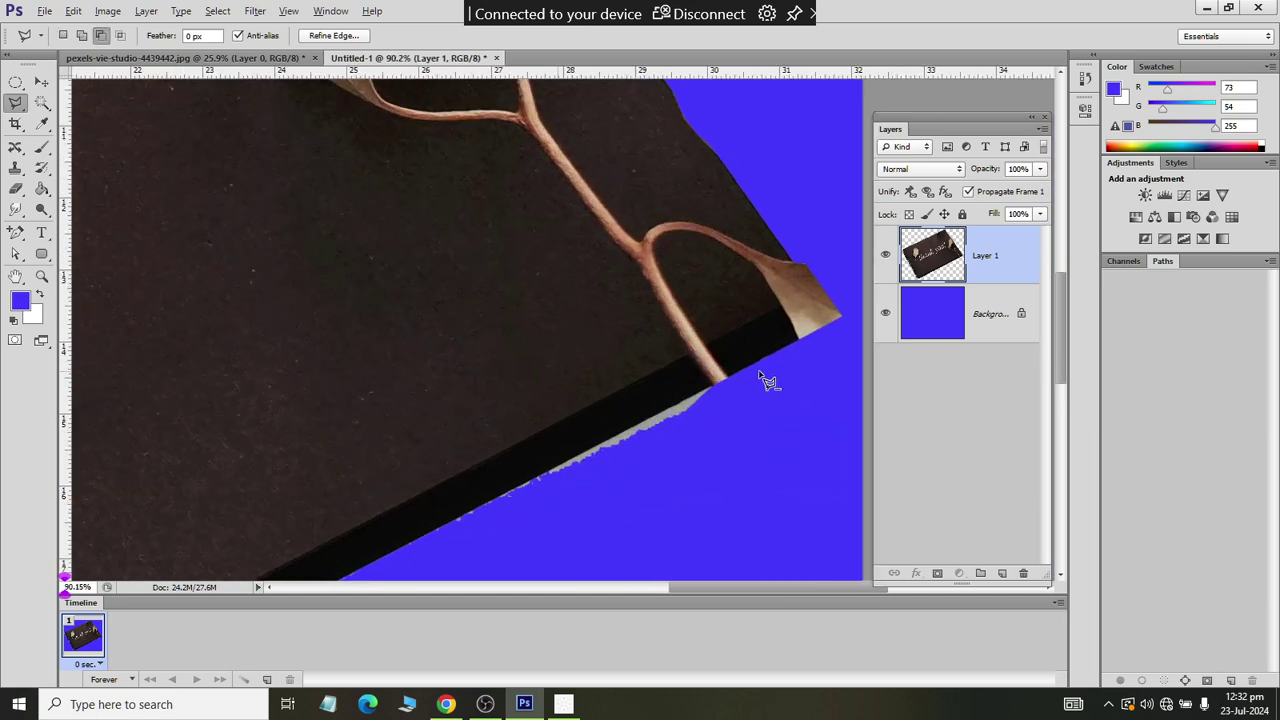
{"action": "scroll", "coordinate": [760, 380], "scroll_direction": "up", "scroll_amount": 5}
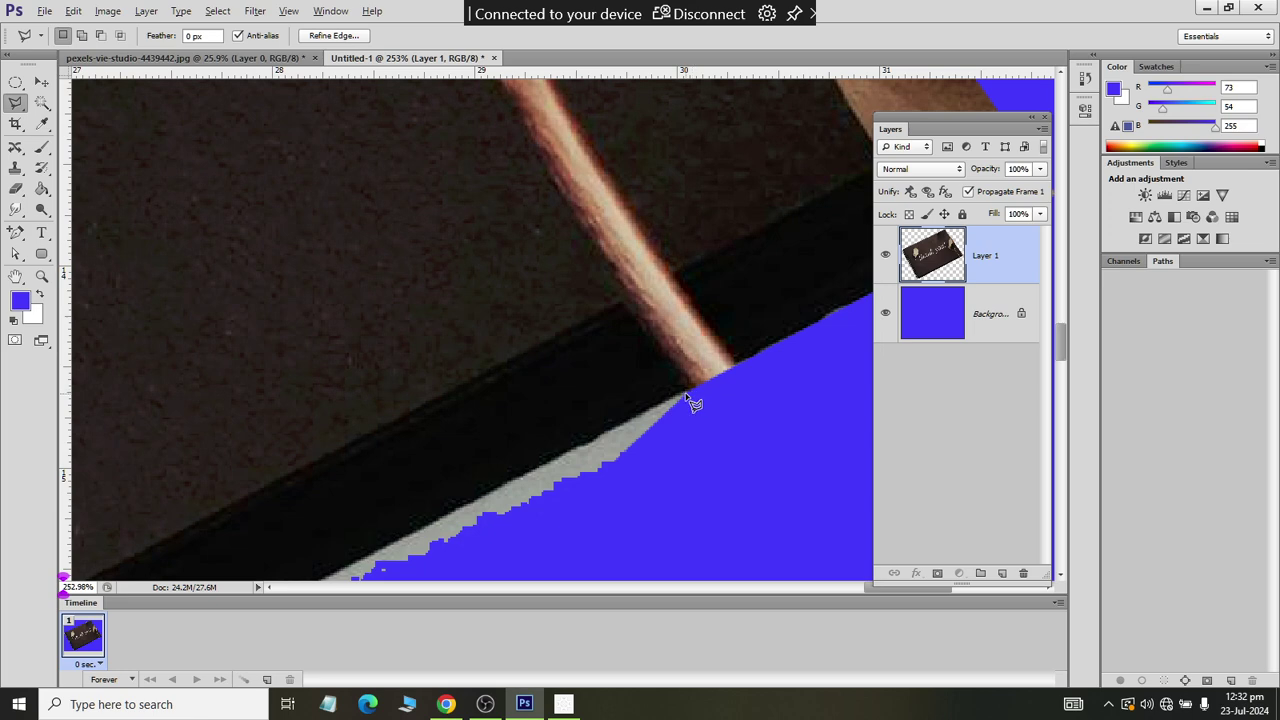
{"action": "left_click", "coordinate": [602, 436]}
{"action": "left_click", "coordinate": [547, 505]}
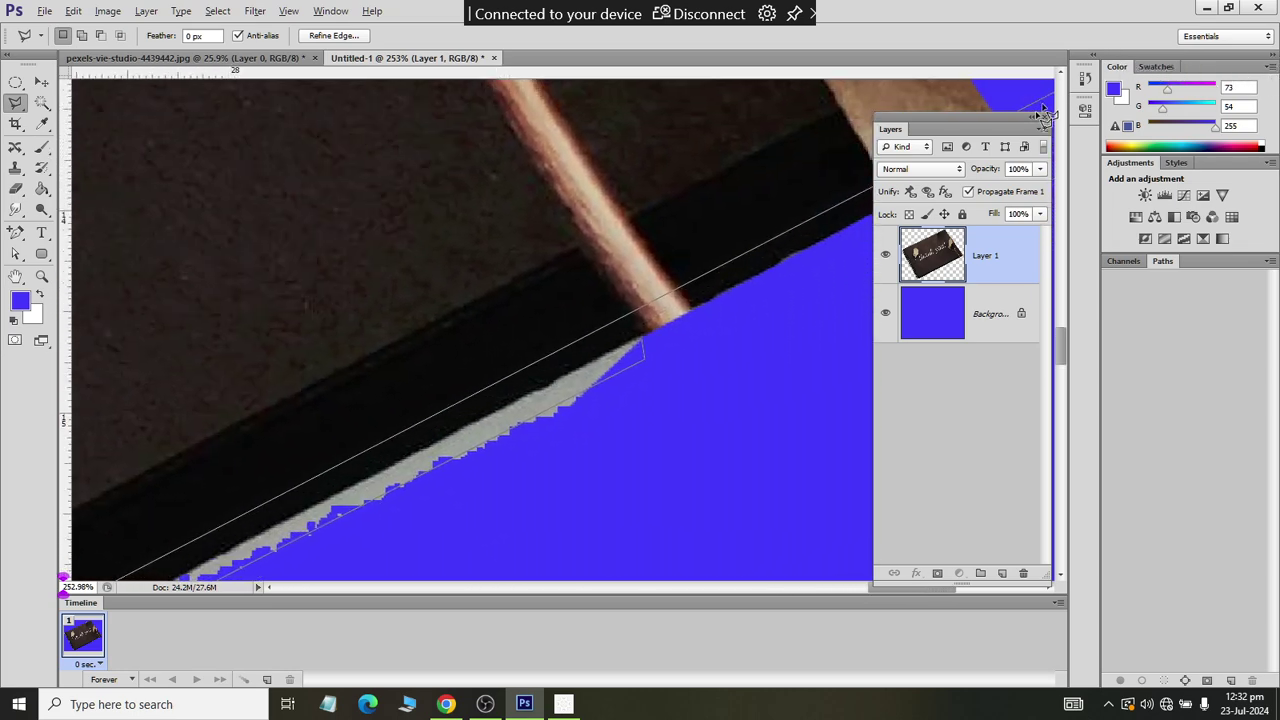
{"action": "left_click", "coordinate": [644, 349]}
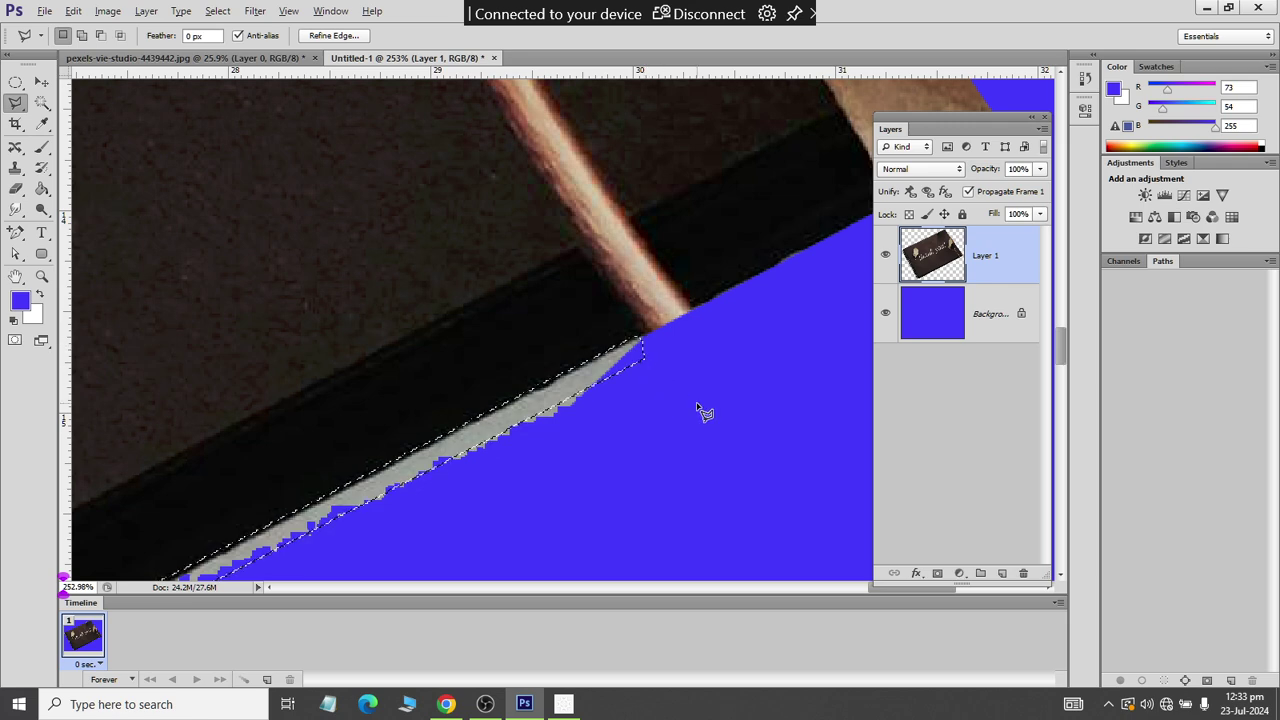
{"action": "scroll", "coordinate": [697, 411], "scroll_direction": "down", "scroll_amount": 2, "text": "alt"}
{"action": "key", "text": "Delete"}
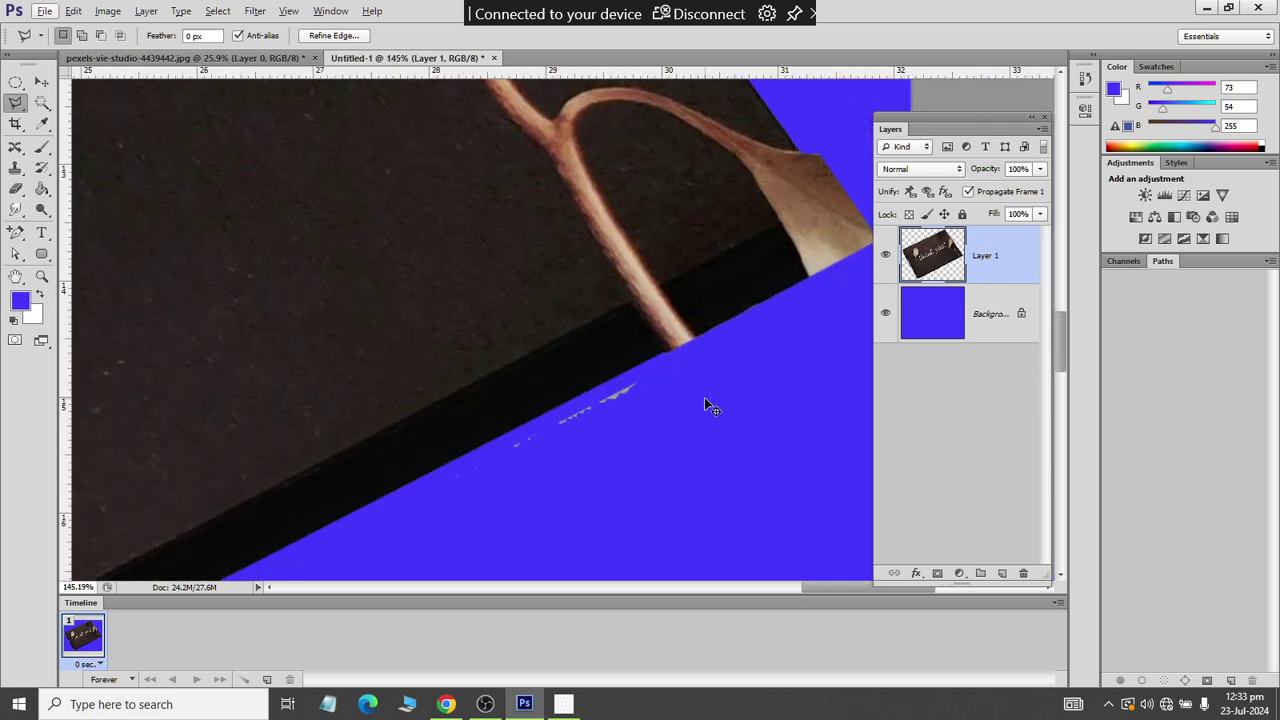
{"action": "key", "text": "ctrl+d"}
- Check the cleaned lower edge from the stem down to the spiral binding for remaining grey
{"action": "scroll", "coordinate": [608, 349], "scroll_direction": "down", "scroll_amount": 2, "text": "alt"}
{"action": "scroll", "coordinate": [322, 440], "scroll_direction": "down", "scroll_amount": 3}
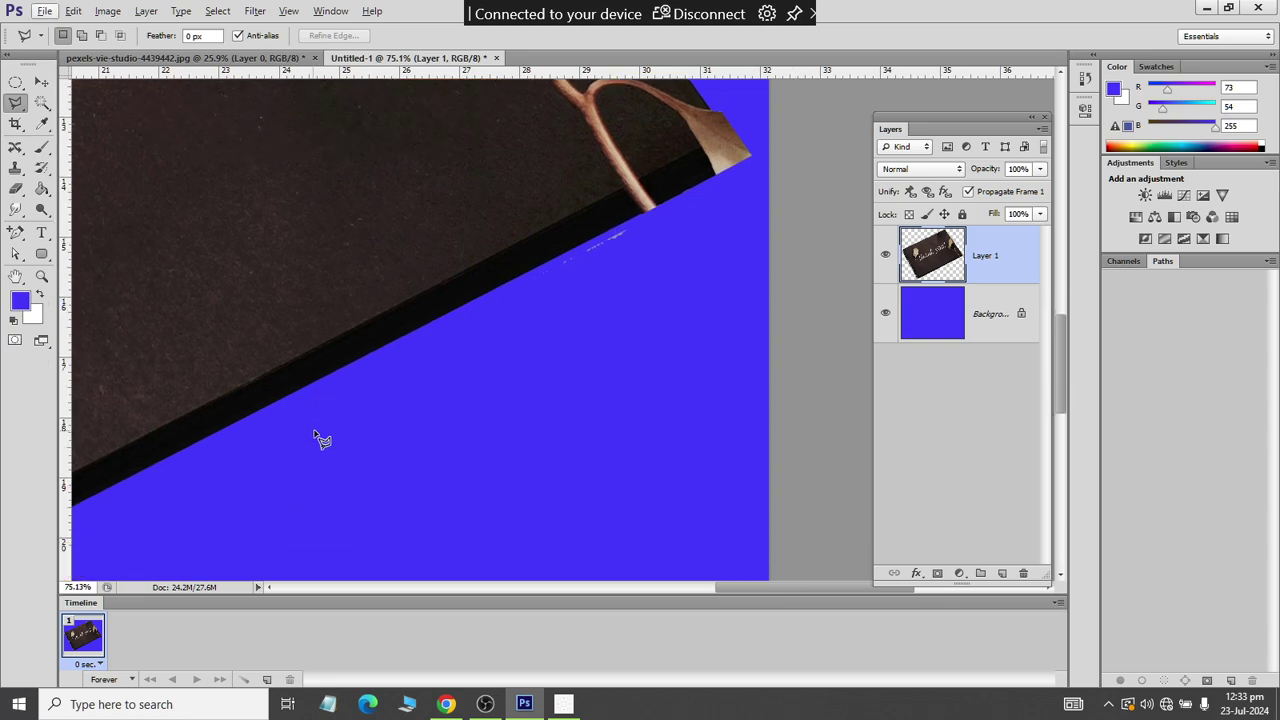
{"action": "scroll", "coordinate": [180, 515], "scroll_direction": "left", "scroll_amount": 4}
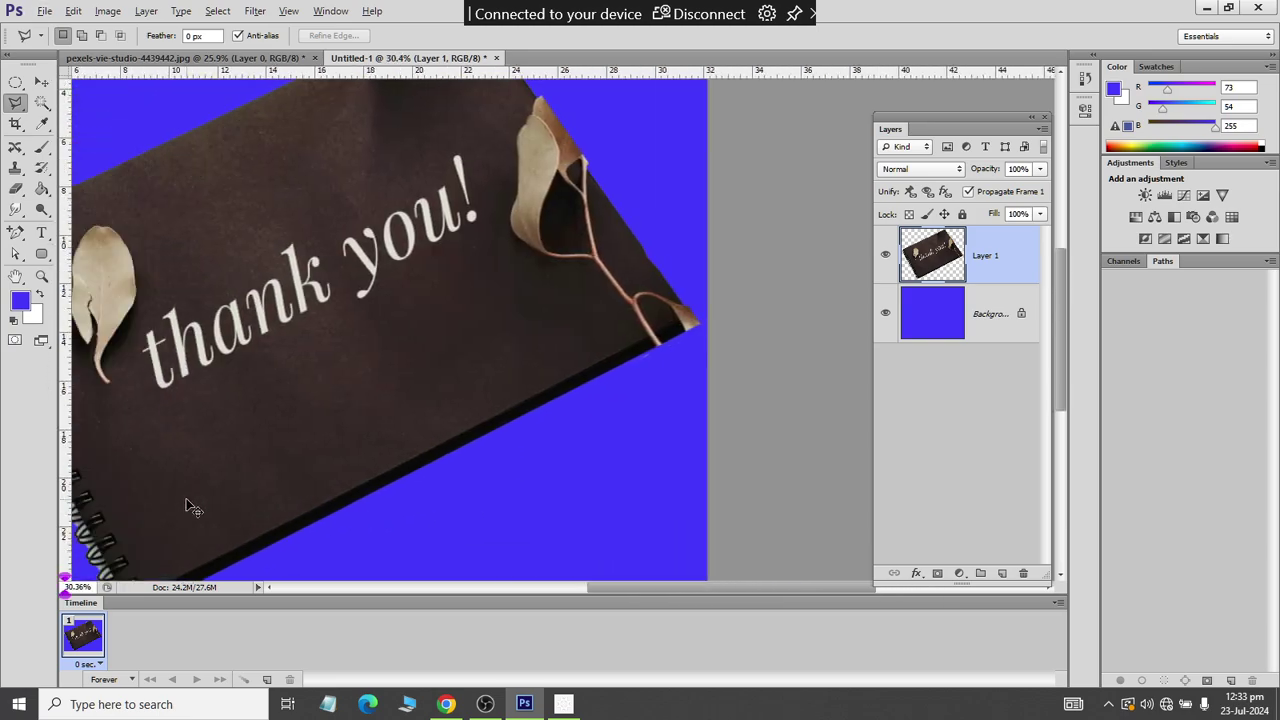
{"action": "scroll", "coordinate": [220, 500], "scroll_direction": "down", "scroll_amount": 2}
{"action": "scroll", "coordinate": [197, 498], "scroll_direction": "up", "scroll_amount": 3}
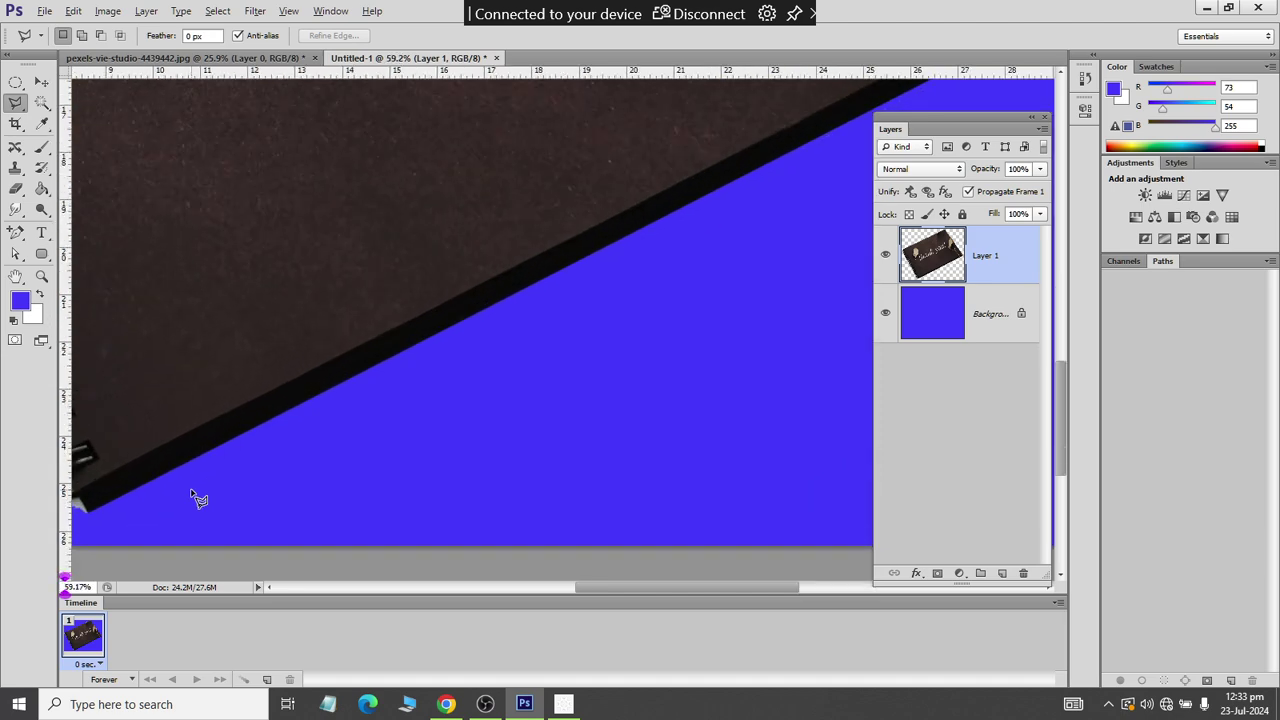
{"action": "scroll", "coordinate": [197, 498], "scroll_direction": "up", "scroll_amount": 3}
{"action": "scroll", "coordinate": [197, 498], "scroll_direction": "down", "scroll_amount": 5}
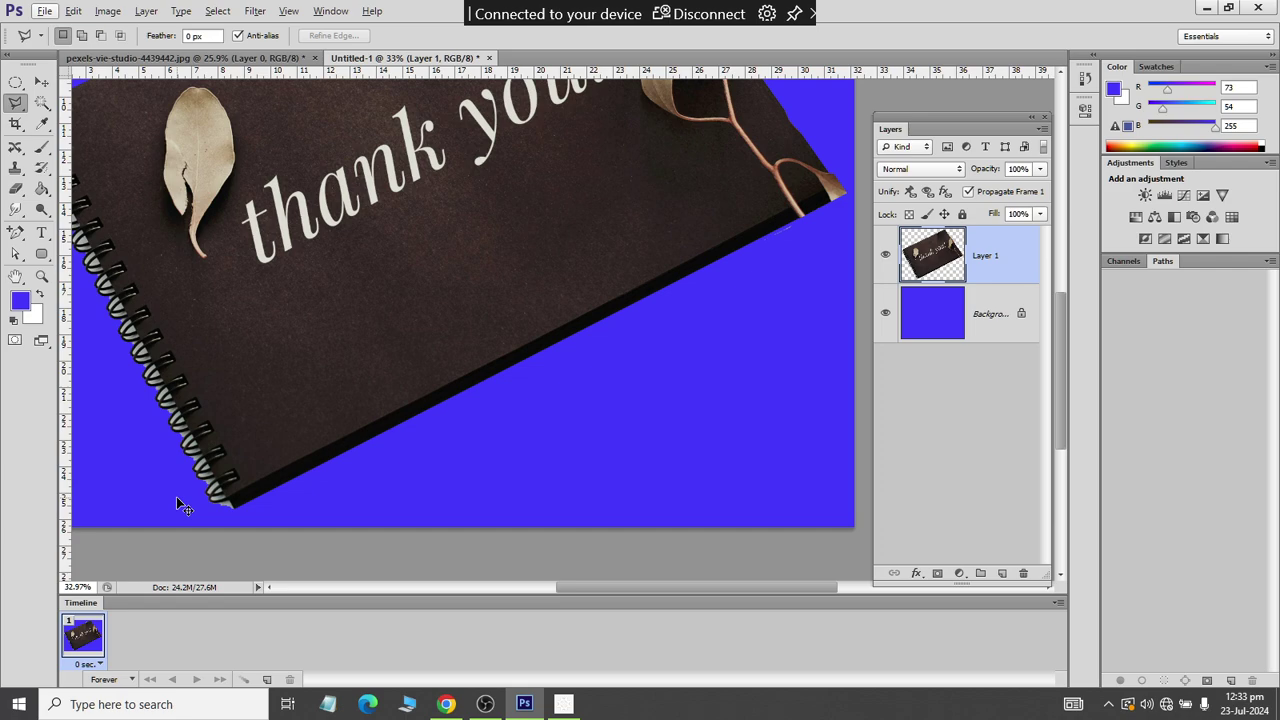
- Delete the grey areas in and below the lowest spiral ring and beside the next ring with the Magic Wand
{"action": "scroll", "coordinate": [178, 498], "scroll_direction": "up", "scroll_amount": 2}
{"action": "scroll", "coordinate": [183, 505], "scroll_direction": "up", "scroll_amount": 4}
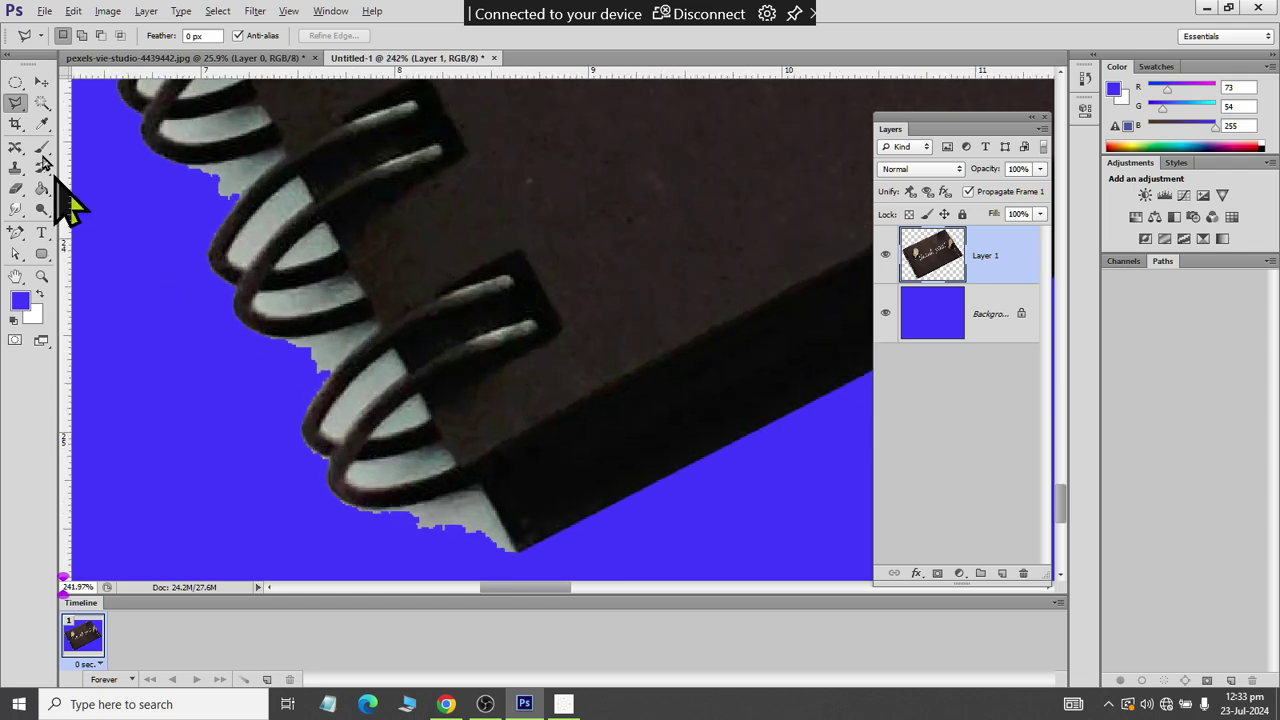
{"action": "left_click", "coordinate": [42, 103]}
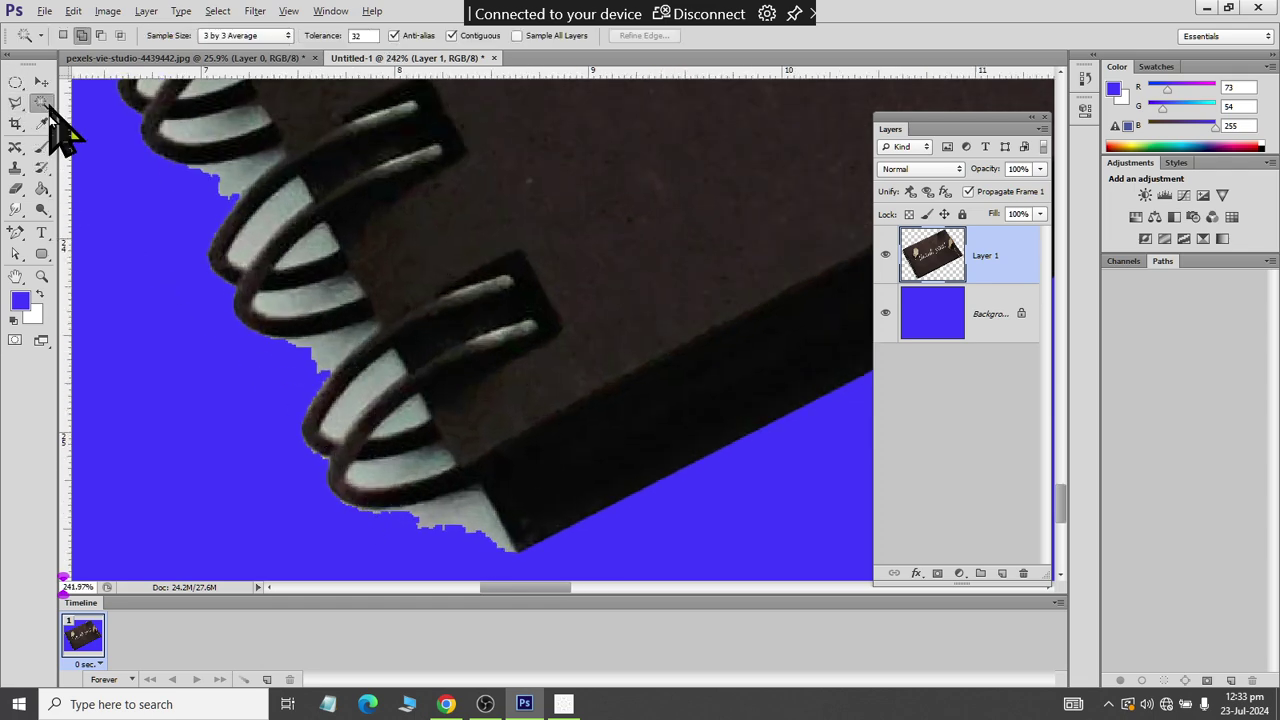
{"action": "left_click", "coordinate": [463, 515]}
{"action": "key", "text": "Delete"}
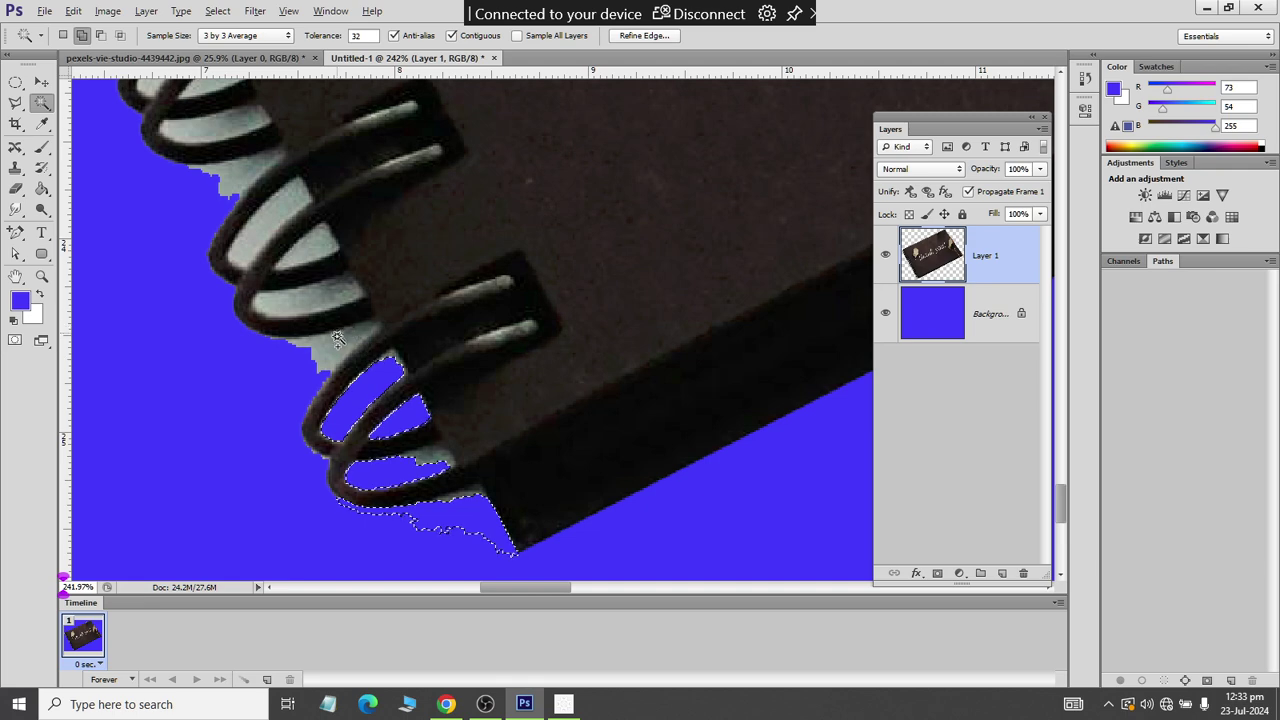
{"action": "left_click", "coordinate": [337, 344], "text": "shift"}
{"action": "key", "text": "Delete"}
- Delete the grey gaps inside the second-lowest spiral ring with the Magic Wand, and clear the selection
{"action": "left_click", "coordinate": [300, 300], "text": "shift"}
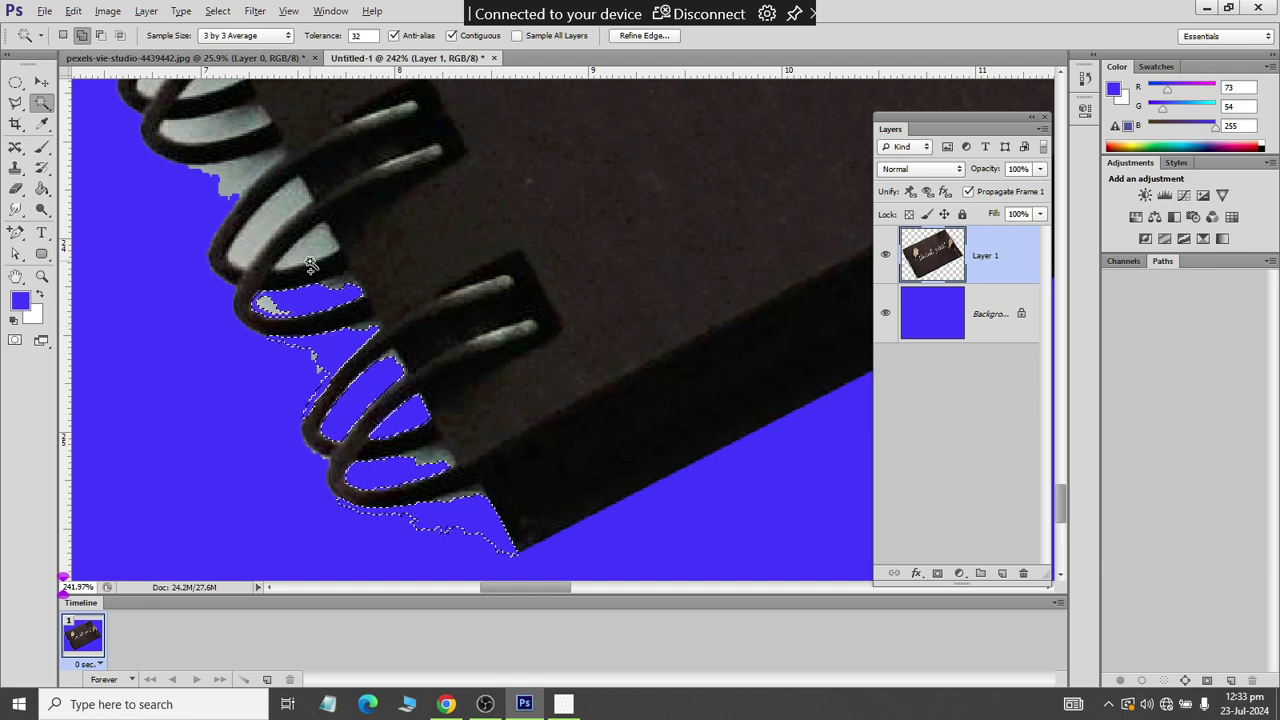
{"action": "left_click", "coordinate": [312, 258], "text": "shift"}
{"action": "left_click", "coordinate": [284, 204], "text": "shift"}
{"action": "key", "text": "Delete"}
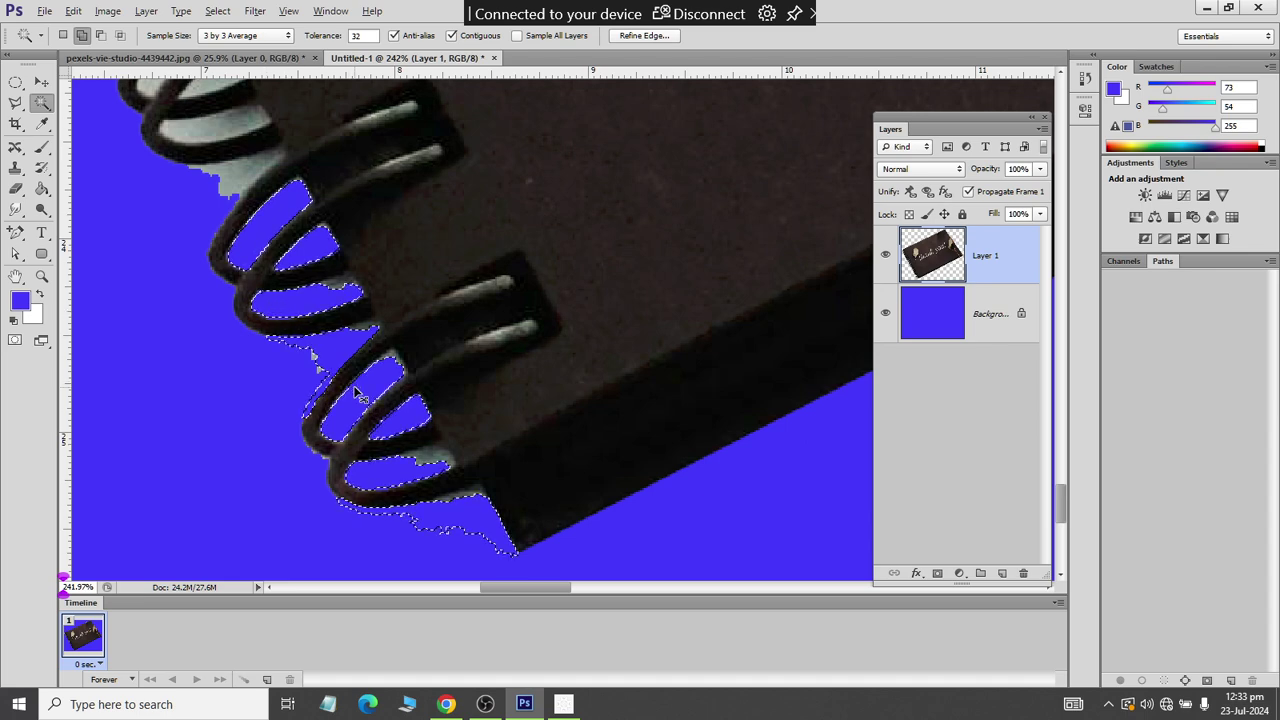
{"action": "key", "text": "ctrl+d"}
- Switch from the Magic Wand to the Polygonal Lasso tool for outlining on the notebook layer
{"action": "scroll", "coordinate": [371, 364], "scroll_direction": "down", "scroll_amount": 3}
{"action": "scroll", "coordinate": [359, 373], "scroll_direction": "down", "scroll_amount": 4}
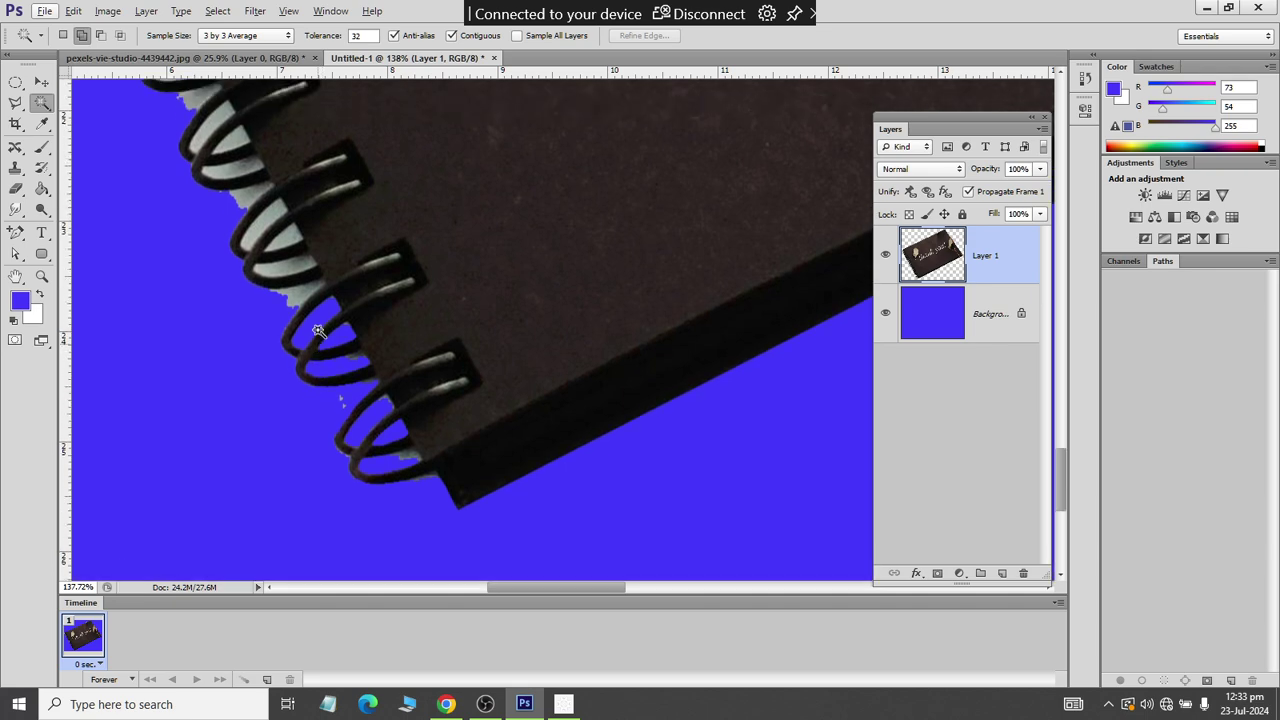
{"action": "scroll", "coordinate": [297, 357], "scroll_direction": "down", "scroll_amount": 3}
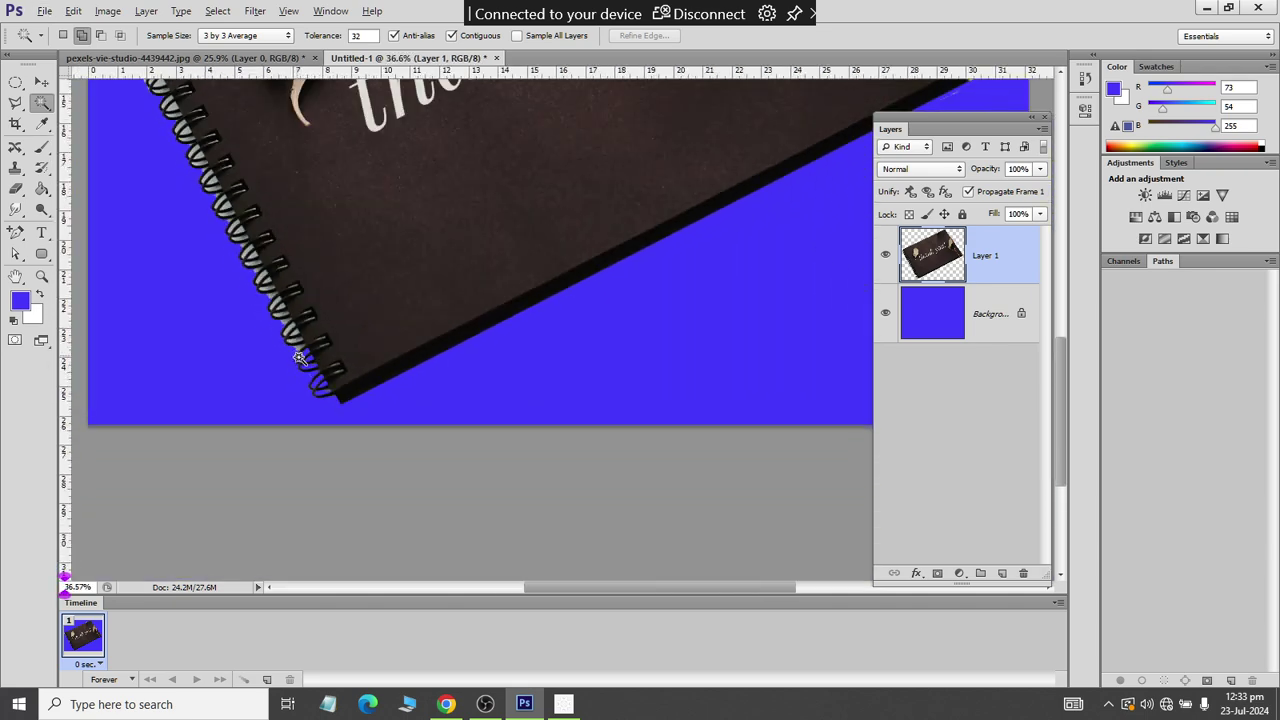
{"action": "scroll", "coordinate": [208, 222], "scroll_direction": "up", "scroll_amount": 5}
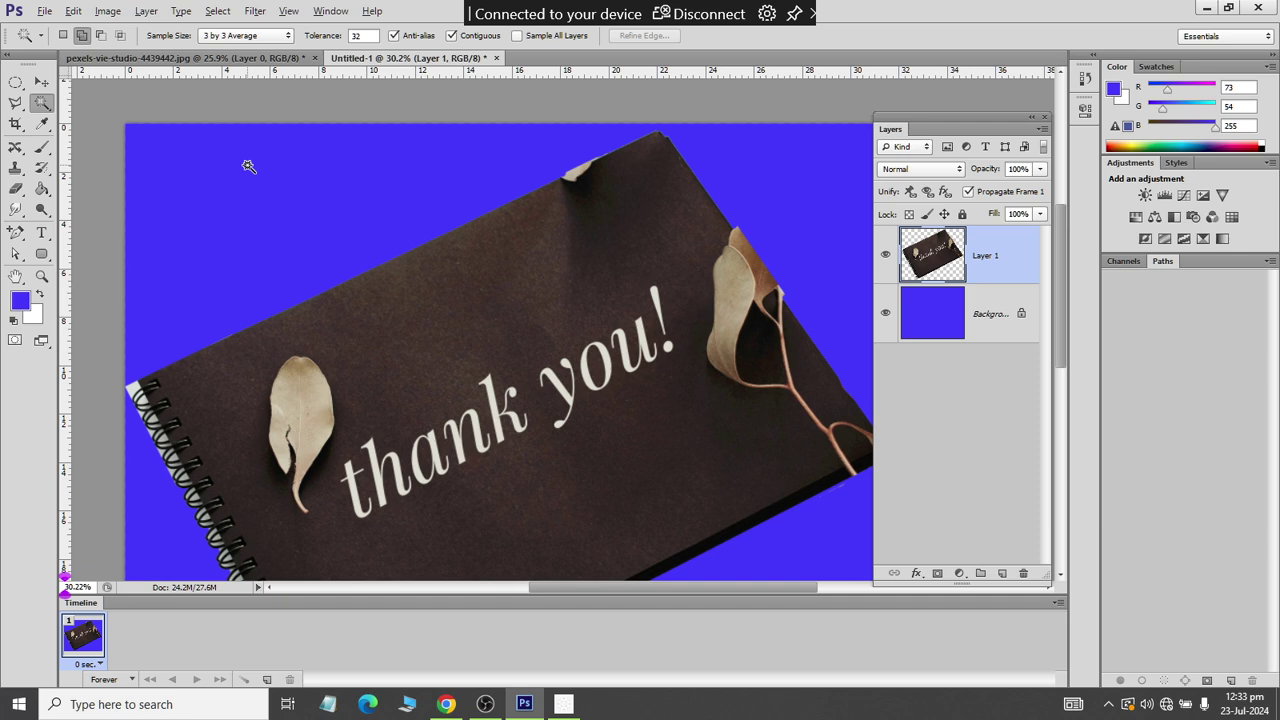
{"action": "left_click", "coordinate": [17, 104]}
{"action": "left_click", "coordinate": [22, 106]}
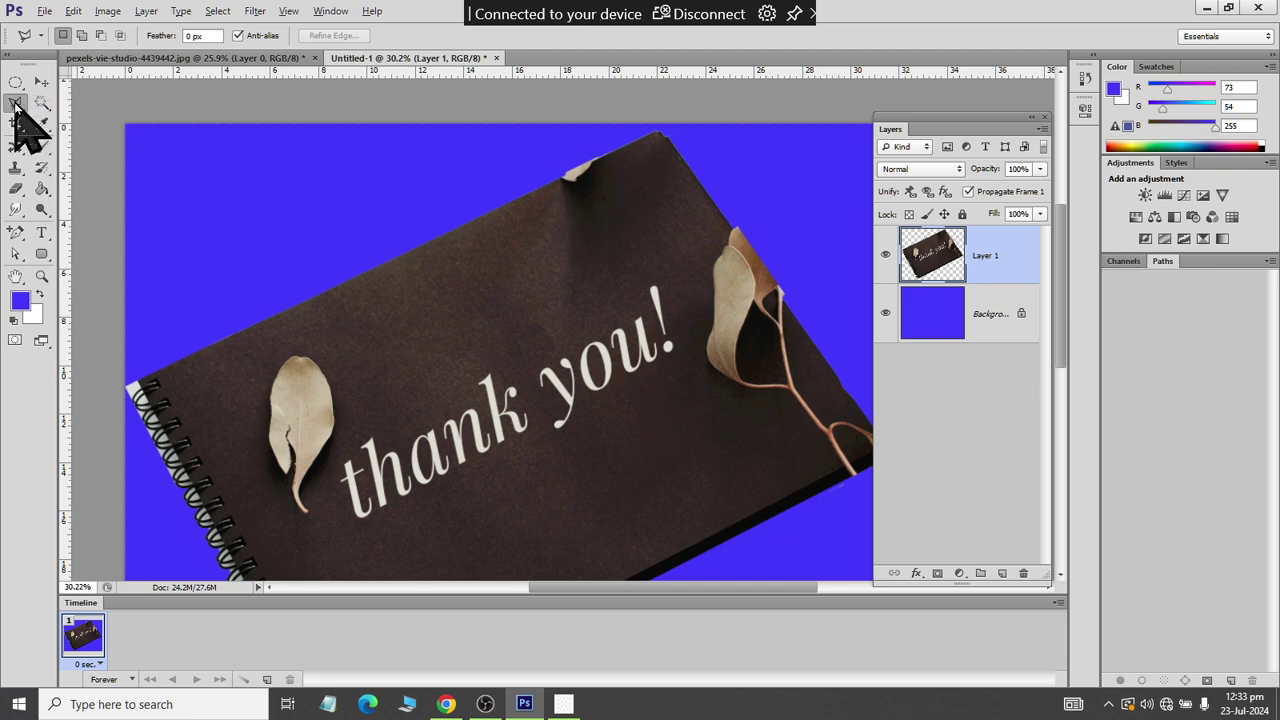